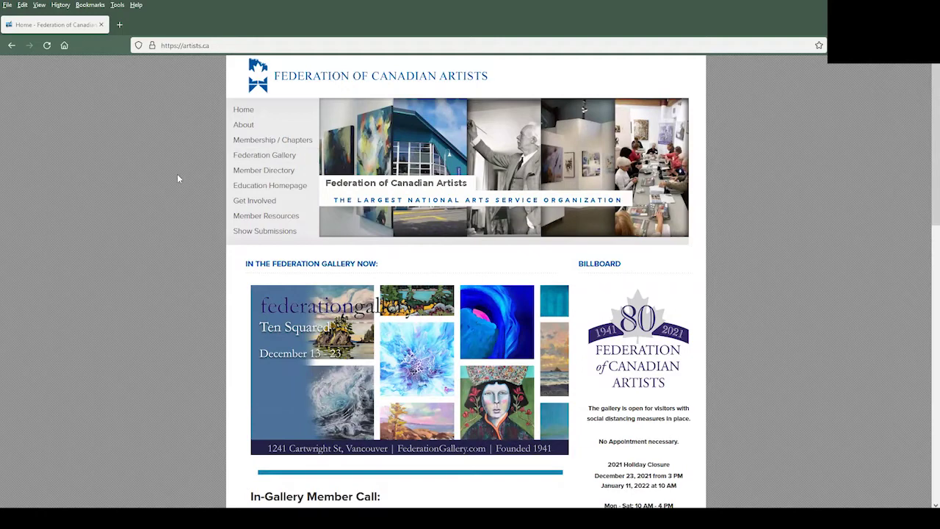
- Log in to the Federation of Canadian Artists website through its login page and open My Account
{"action": "scroll", "coordinate": [177, 178], "scroll_direction": "down", "scroll_amount": 7}
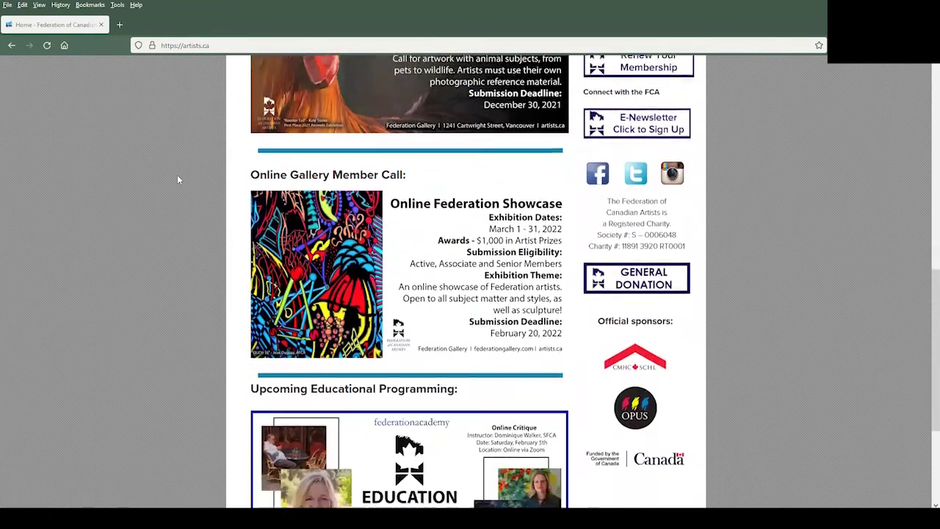
{"action": "scroll", "coordinate": [177, 179], "scroll_direction": "down", "scroll_amount": 3}
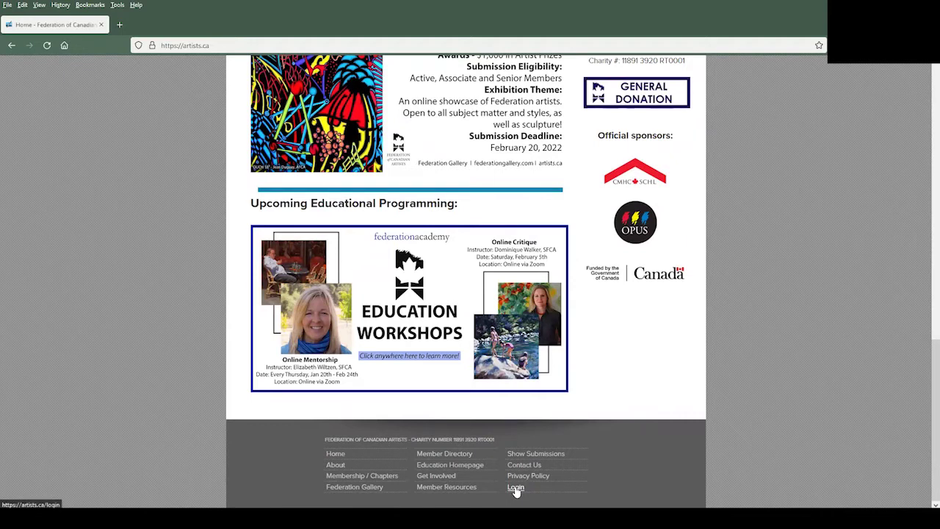
{"action": "left_click", "coordinate": [517, 488]}
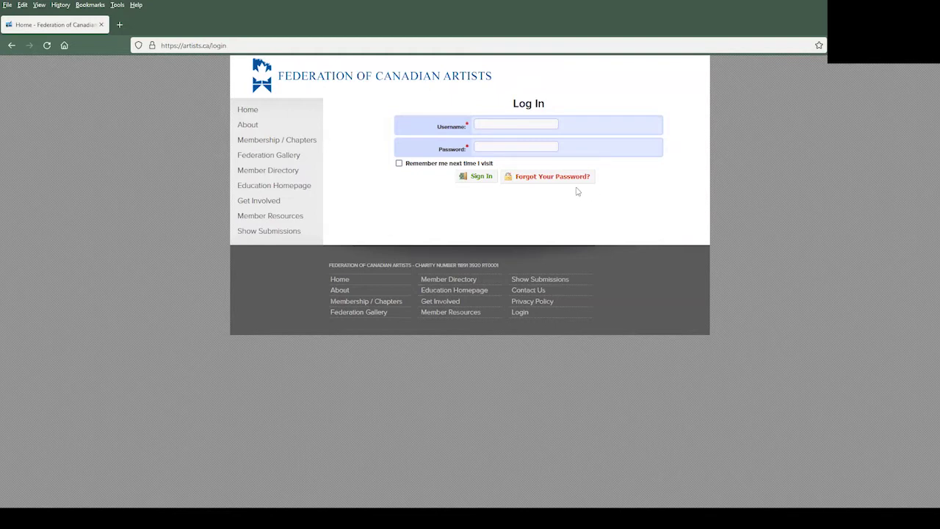
{"action": "left_click", "coordinate": [479, 176]}
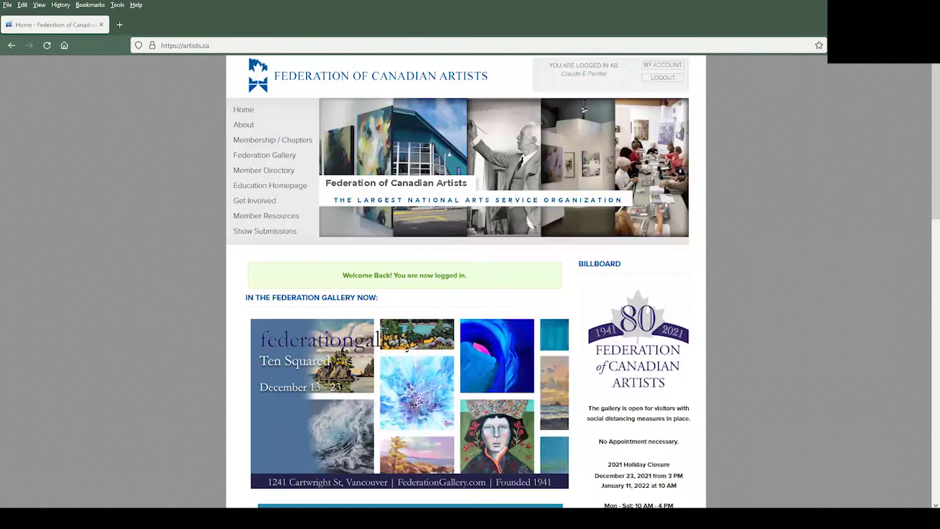
{"action": "left_click", "coordinate": [663, 68]}
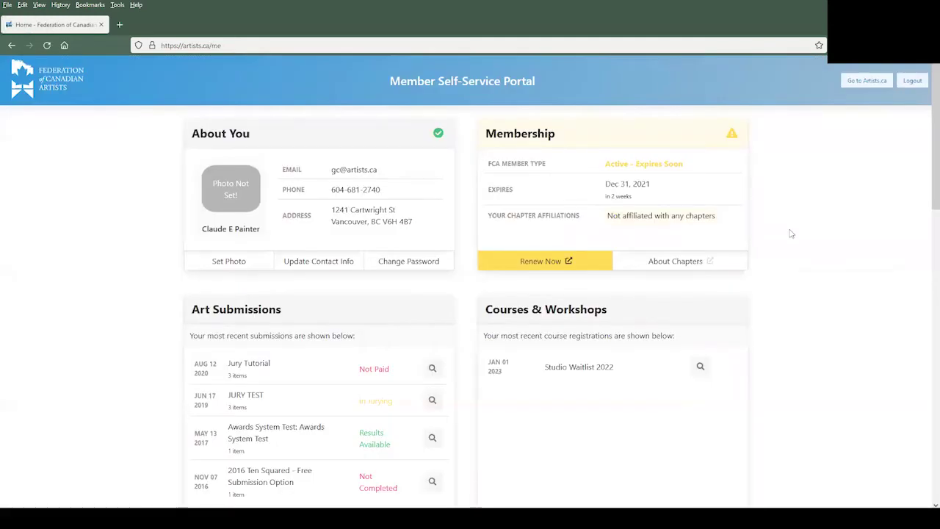
- Examine the Member Self-Service Portal, including the artist profile, listed artworks, featured artworks, collections and My Artworks sections
{"action": "scroll", "coordinate": [793, 229], "scroll_direction": "down", "scroll_amount": 7}
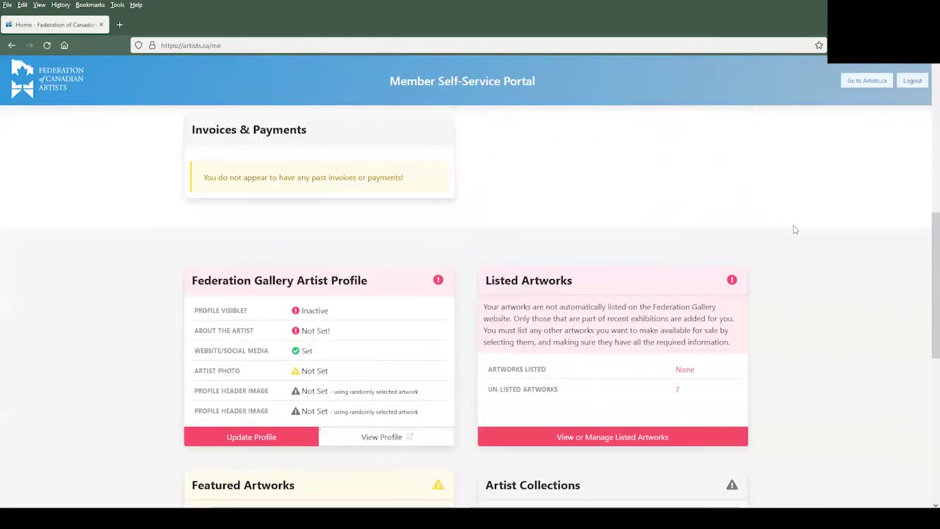
{"action": "scroll", "coordinate": [794, 230], "scroll_direction": "down", "scroll_amount": 4}
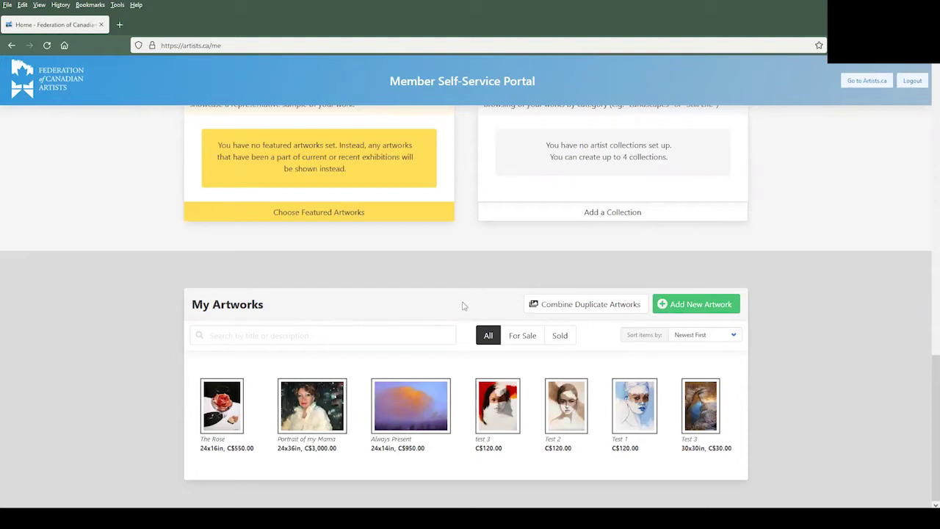
{"action": "scroll", "coordinate": [463, 303], "scroll_direction": "down", "scroll_amount": 3}
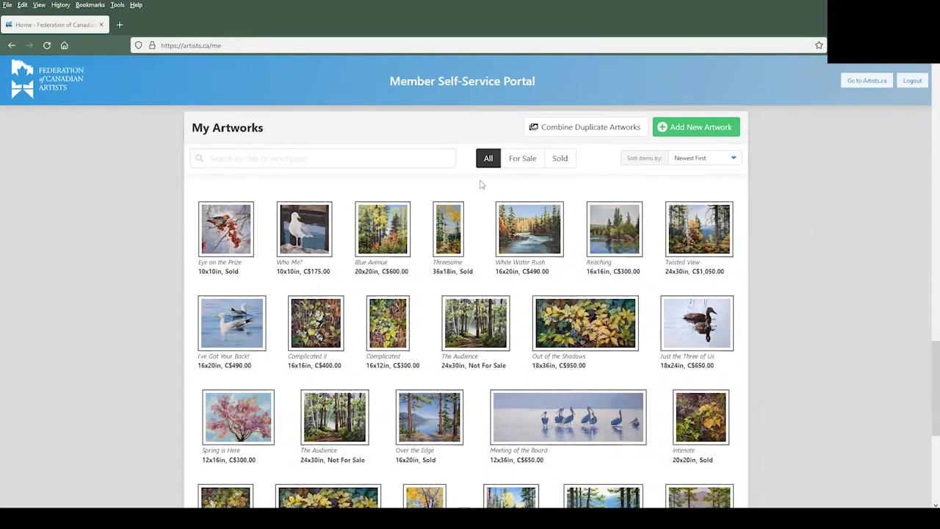
{"action": "scroll", "coordinate": [487, 220], "scroll_direction": "up", "scroll_amount": 2}
{"action": "scroll", "coordinate": [488, 233], "scroll_direction": "down", "scroll_amount": 1}
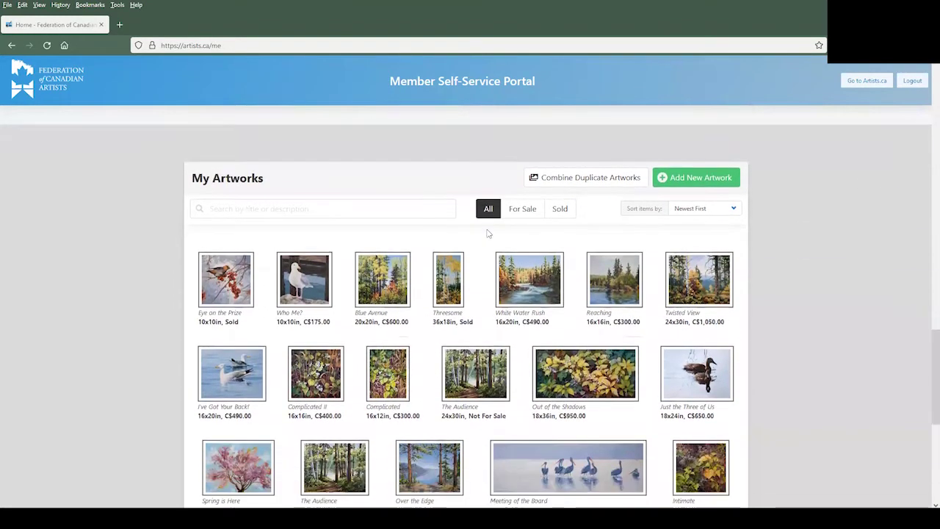
{"action": "scroll", "coordinate": [483, 233], "scroll_direction": "down", "scroll_amount": 1}
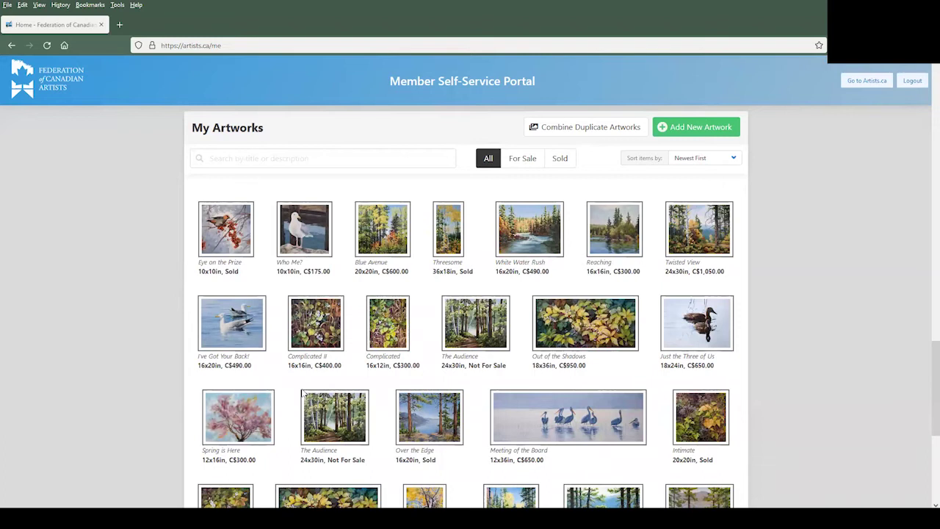
{"action": "scroll", "coordinate": [453, 350], "scroll_direction": "up", "scroll_amount": 5}
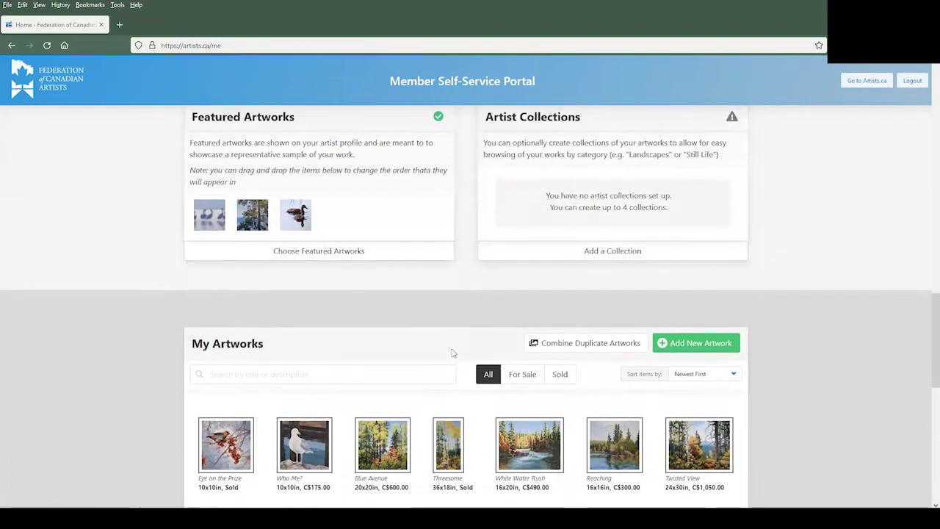
{"action": "scroll", "coordinate": [453, 350], "scroll_direction": "up", "scroll_amount": 1}
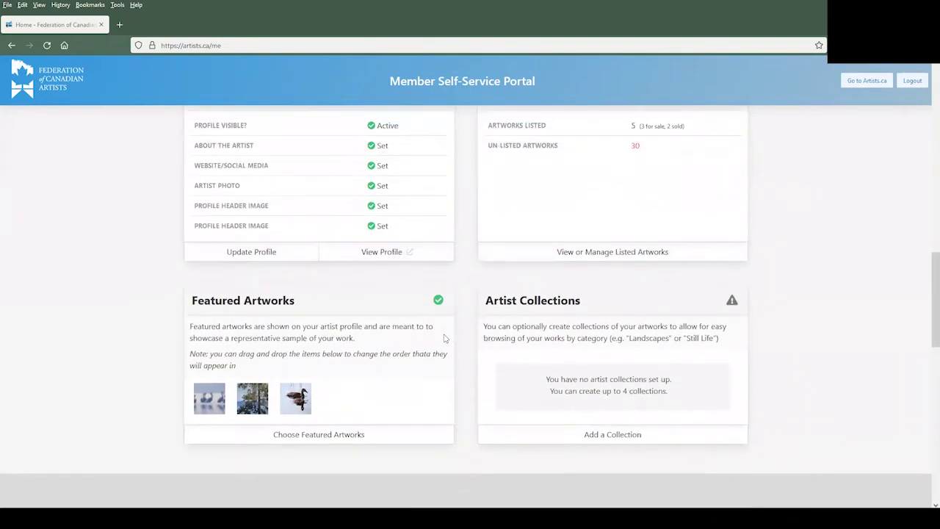
- Open the public artist profile in a new browser tab and review its biography, recent exhibitions and artworks
{"action": "right_click", "coordinate": [391, 253]}
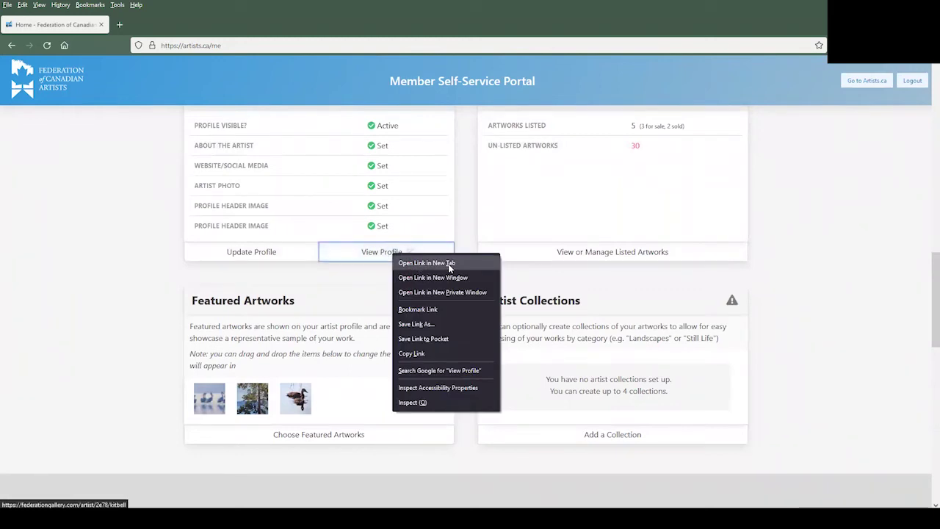
{"action": "left_click", "coordinate": [426, 262]}
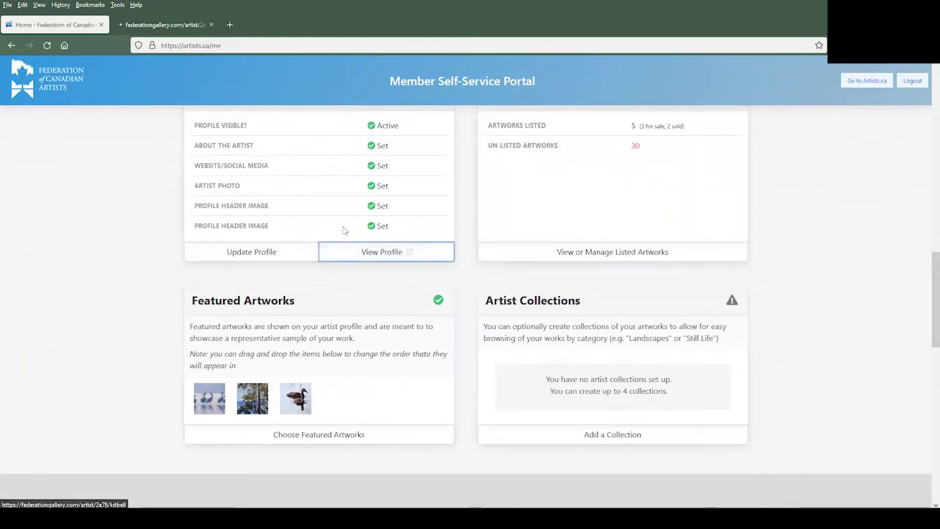
{"action": "left_click", "coordinate": [165, 27]}
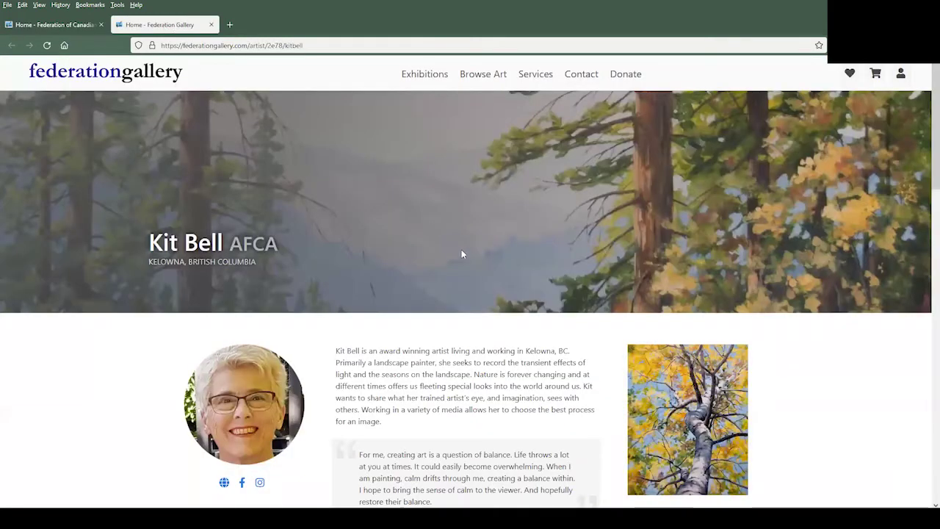
{"action": "scroll", "coordinate": [451, 257], "scroll_direction": "down", "scroll_amount": 3}
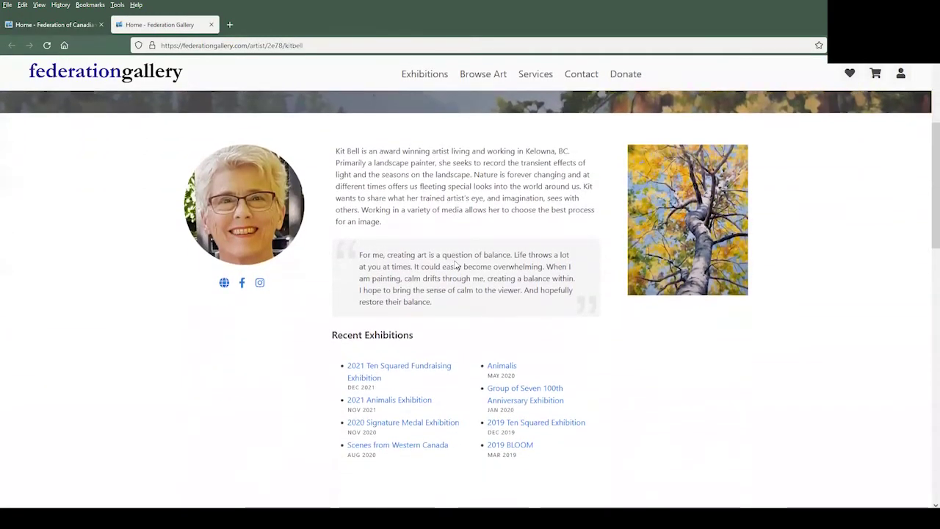
{"action": "scroll", "coordinate": [457, 272], "scroll_direction": "down", "scroll_amount": 7}
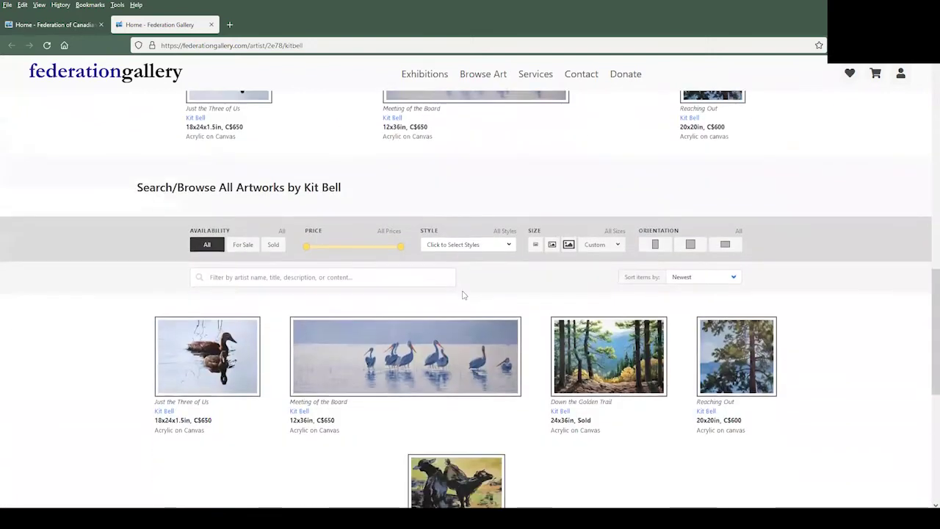
{"action": "scroll", "coordinate": [462, 295], "scroll_direction": "down", "scroll_amount": 2}
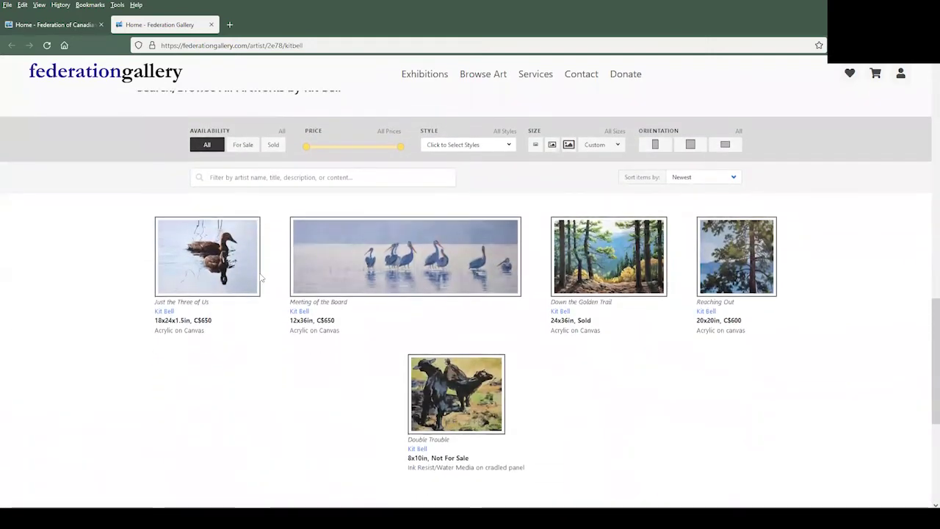
- Return to the member portal, open the artwork "The Audience" for editing and review its images, description, price and size
{"action": "left_click", "coordinate": [70, 26]}
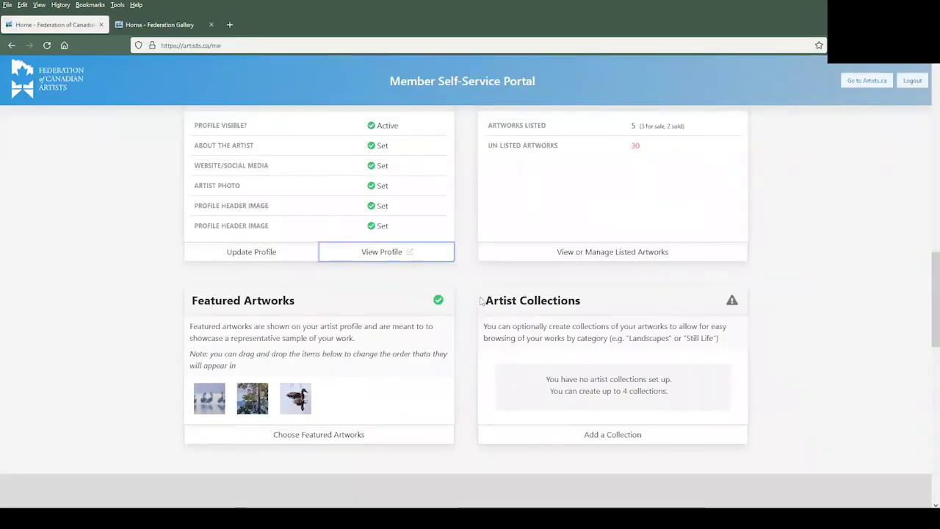
{"action": "scroll", "coordinate": [481, 299], "scroll_direction": "down", "scroll_amount": 5}
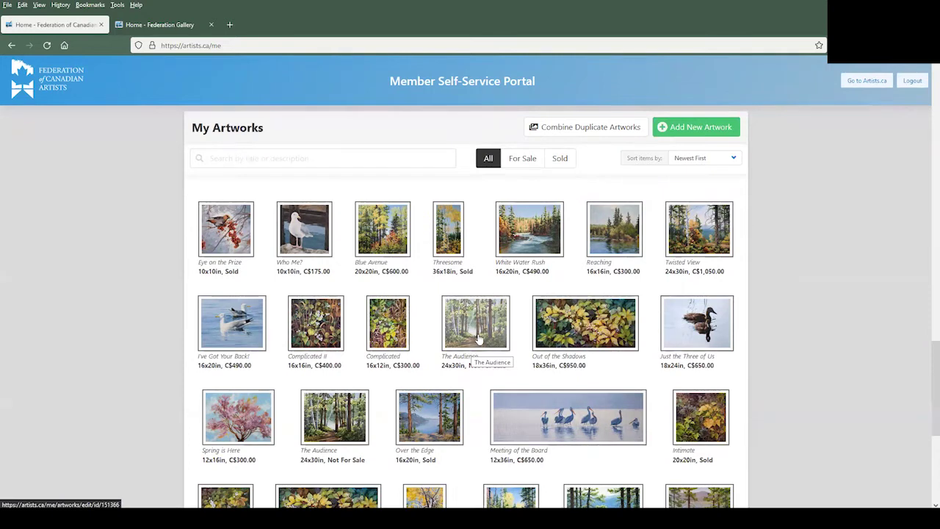
{"action": "left_click", "coordinate": [456, 327]}
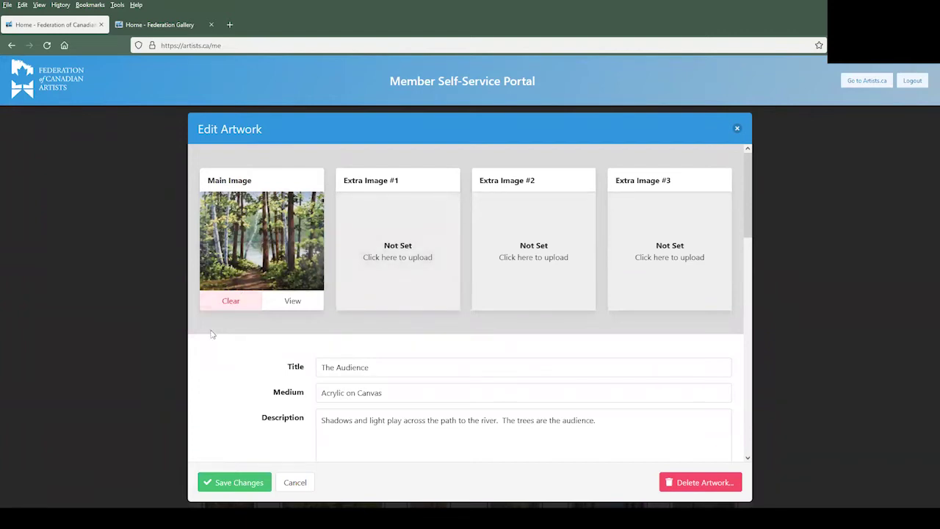
{"action": "scroll", "coordinate": [237, 337], "scroll_direction": "down", "scroll_amount": 3}
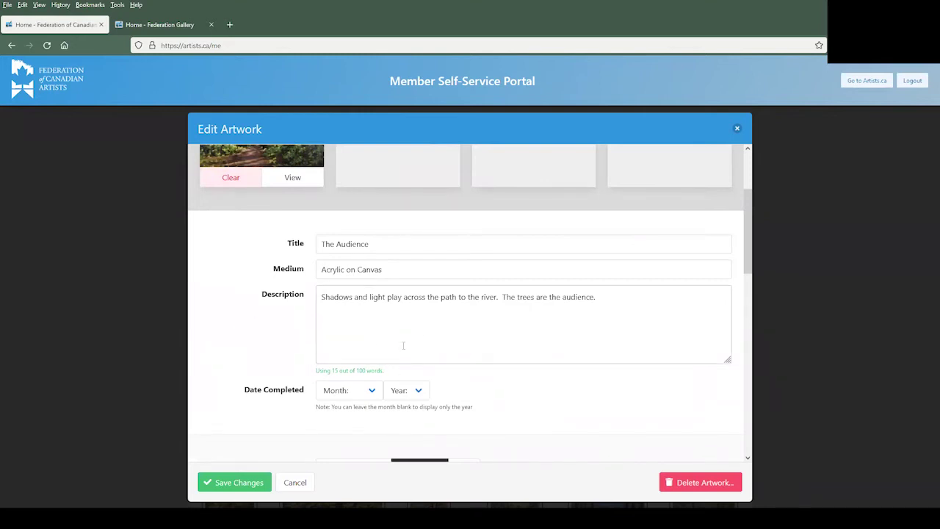
{"action": "scroll", "coordinate": [399, 345], "scroll_direction": "down", "scroll_amount": 3}
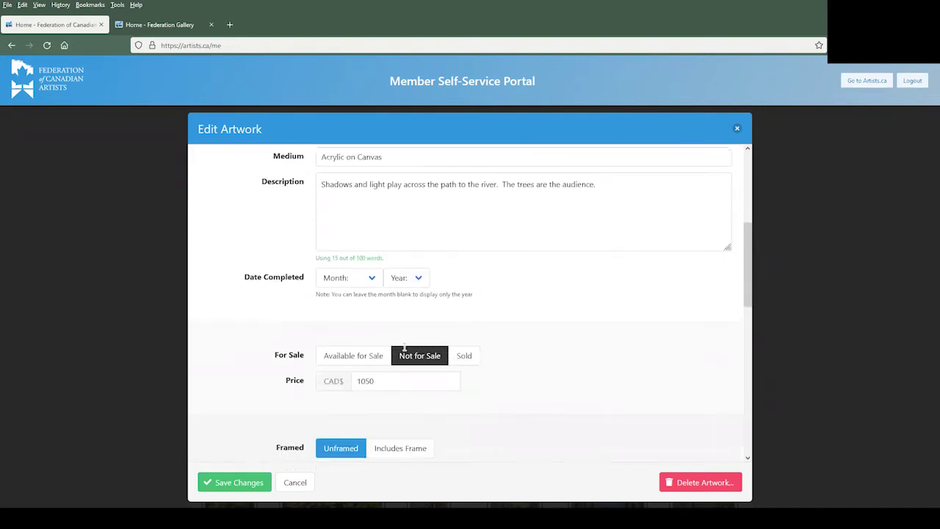
{"action": "scroll", "coordinate": [429, 365], "scroll_direction": "down", "scroll_amount": 2}
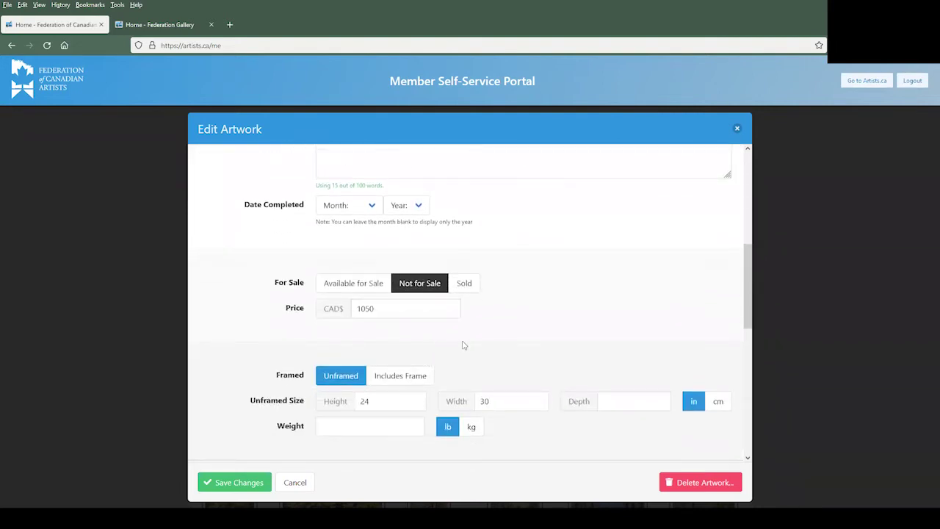
{"action": "scroll", "coordinate": [438, 351], "scroll_direction": "down", "scroll_amount": 2}
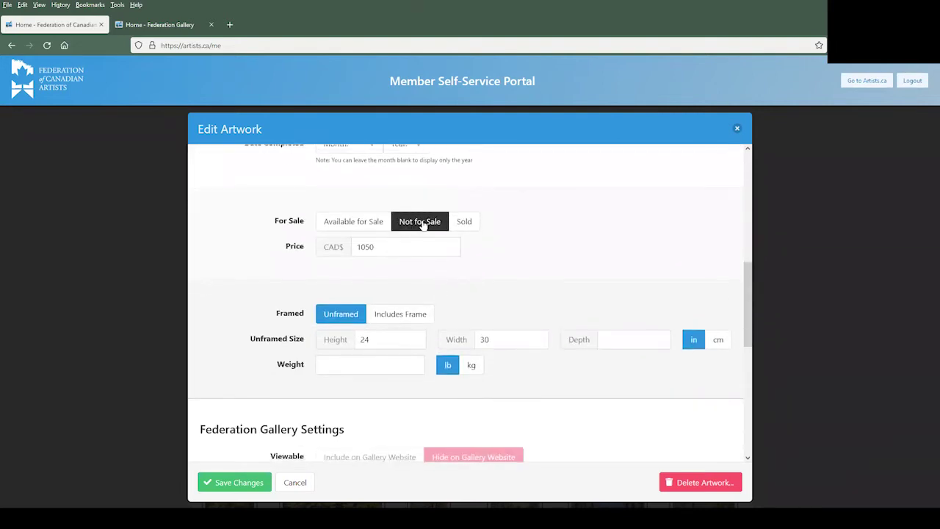
- Try the Available for Sale and Sold statuses on the artwork, and set it back to Not for Sale
{"action": "left_click", "coordinate": [353, 228]}
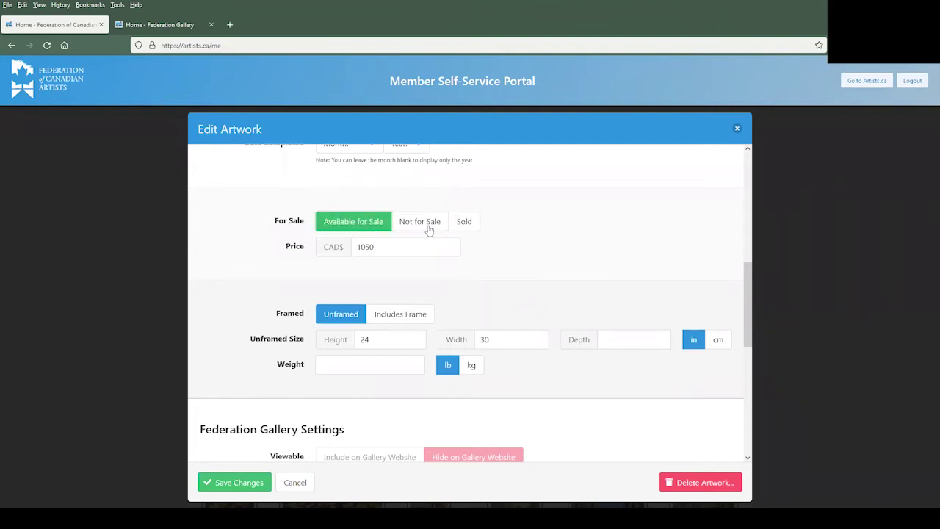
{"action": "left_click", "coordinate": [426, 227]}
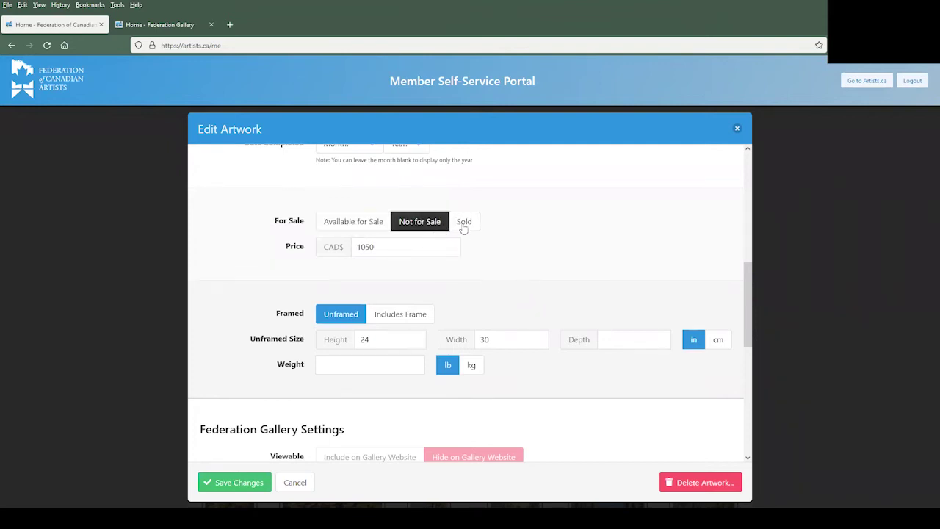
{"action": "left_click", "coordinate": [457, 226]}
{"action": "left_click", "coordinate": [416, 228]}
- Try the Includes Frame option to bring up the framed size fields, and set the artwork back to Unframed
{"action": "scroll", "coordinate": [367, 299], "scroll_direction": "down", "scroll_amount": 2}
{"action": "scroll", "coordinate": [367, 282], "scroll_direction": "up", "scroll_amount": 2}
{"action": "scroll", "coordinate": [400, 329], "scroll_direction": "down", "scroll_amount": 2}
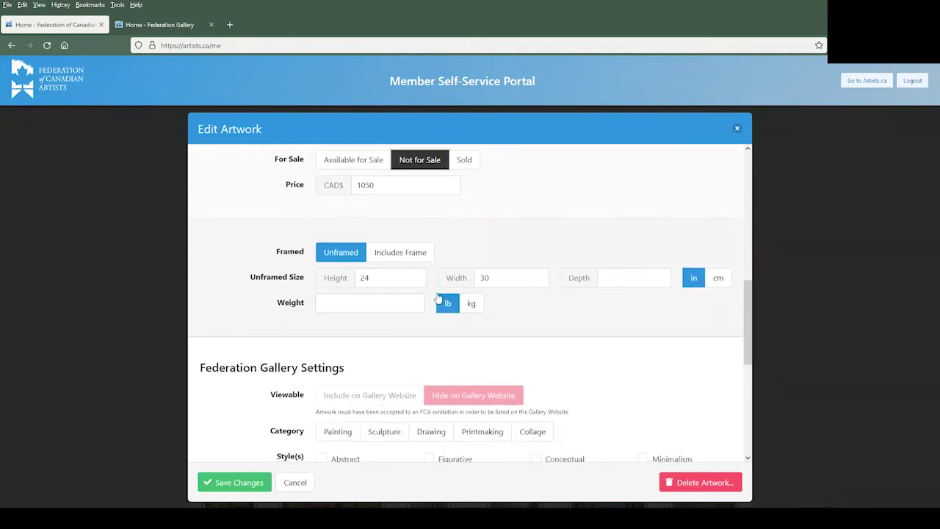
{"action": "left_click", "coordinate": [403, 254]}
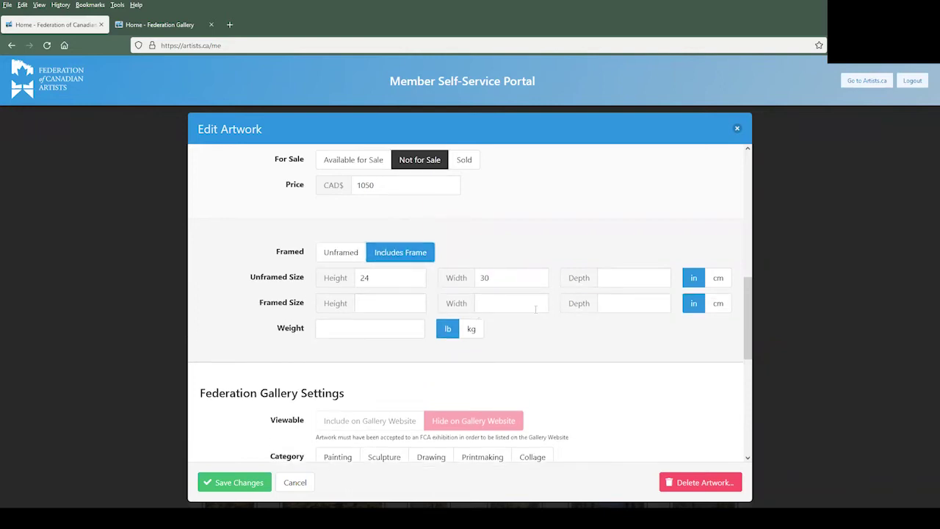
{"action": "left_click", "coordinate": [342, 257]}
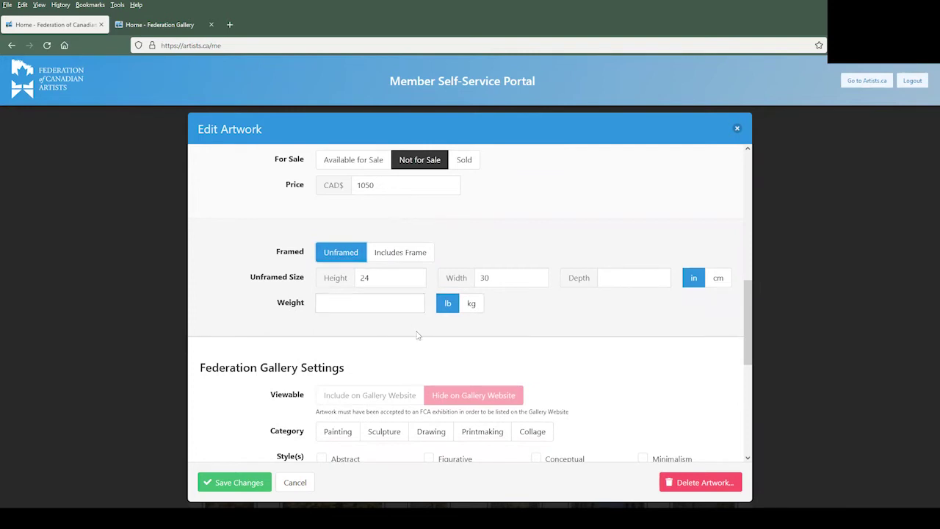
- Examine the artwork's Federation Gallery Settings for viewability, category, styles, subject and additional contents
{"action": "scroll", "coordinate": [410, 332], "scroll_direction": "down", "scroll_amount": 2}
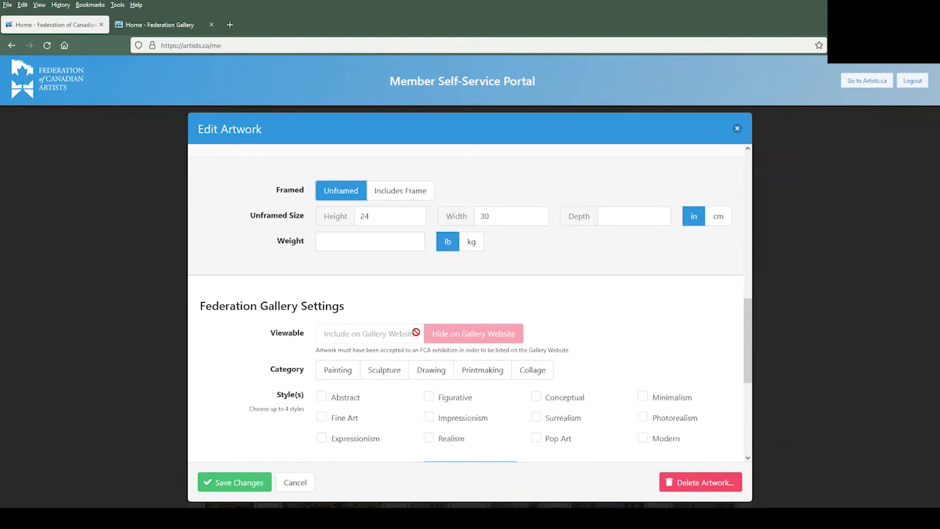
{"action": "scroll", "coordinate": [409, 315], "scroll_direction": "down", "scroll_amount": 2}
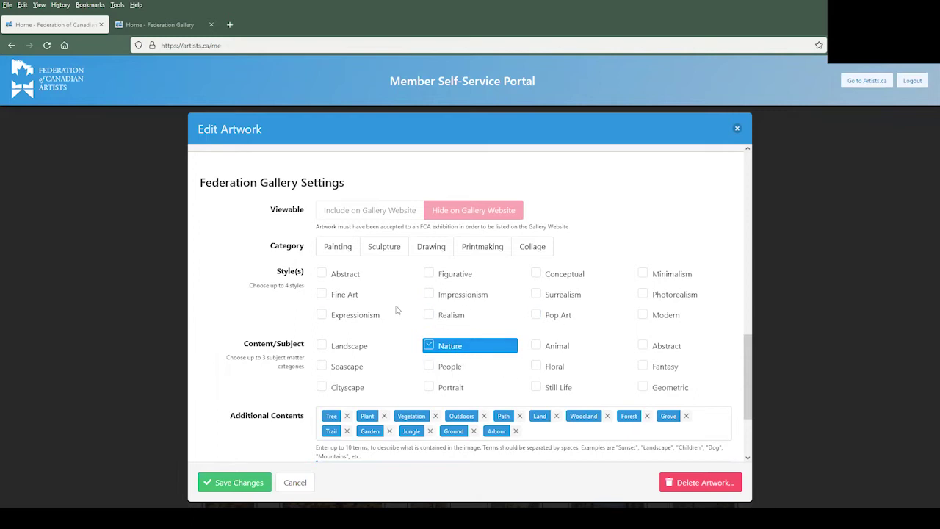
- Look at the Browse our Collection filters in the Federation Gallery website's Art for Sale section, and return to the member portal
{"action": "left_click", "coordinate": [157, 28]}
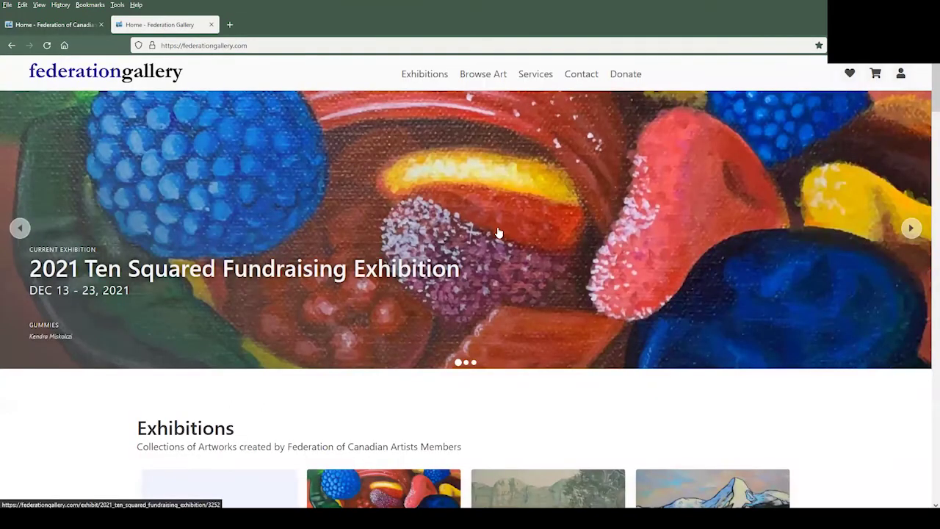
{"action": "scroll", "coordinate": [557, 264], "scroll_direction": "down", "scroll_amount": 5}
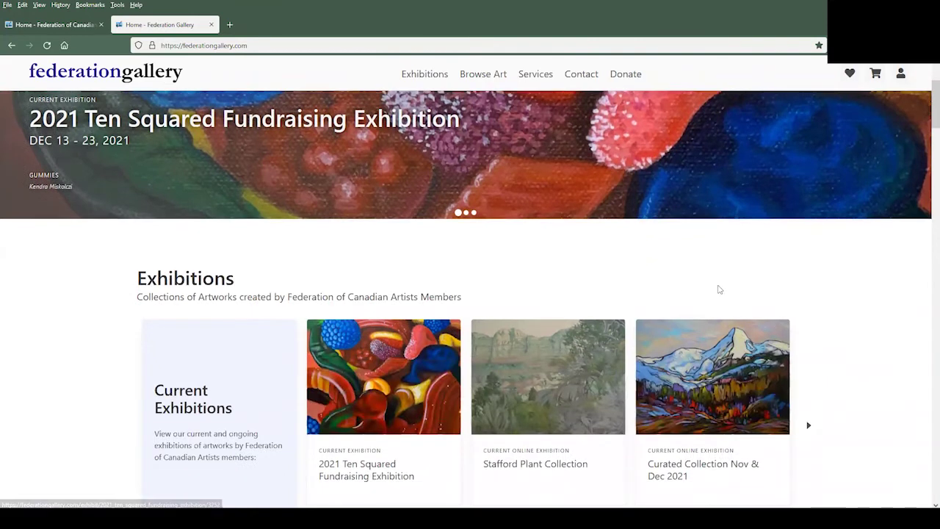
{"action": "scroll", "coordinate": [832, 318], "scroll_direction": "down", "scroll_amount": 12}
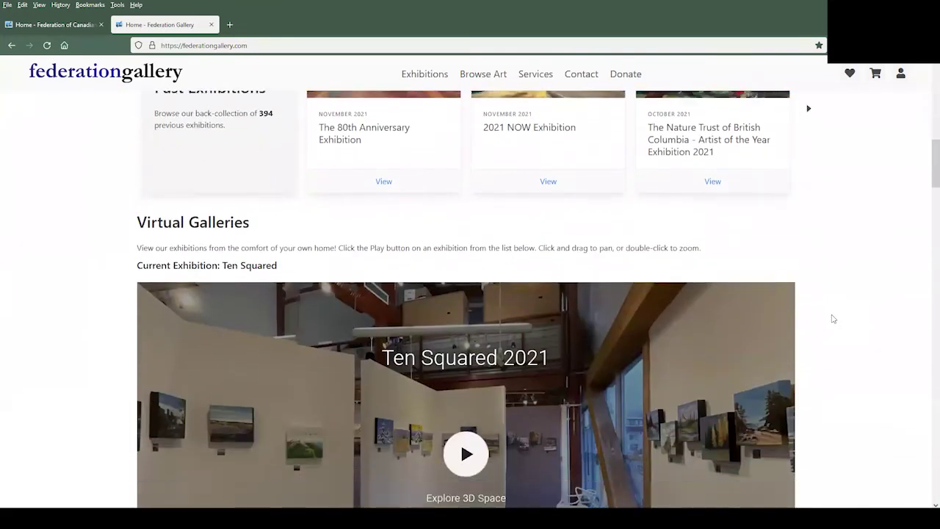
{"action": "scroll", "coordinate": [832, 318], "scroll_direction": "down", "scroll_amount": 1}
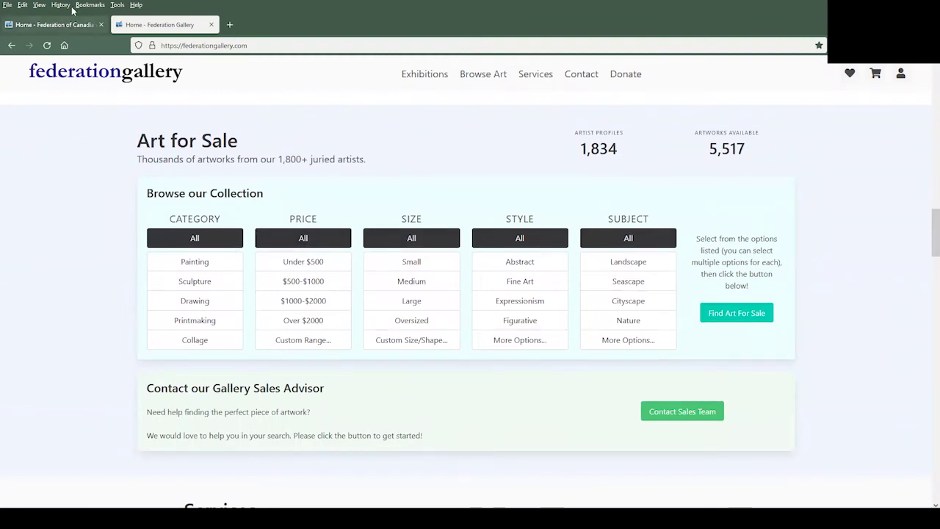
{"action": "left_click", "coordinate": [55, 24]}
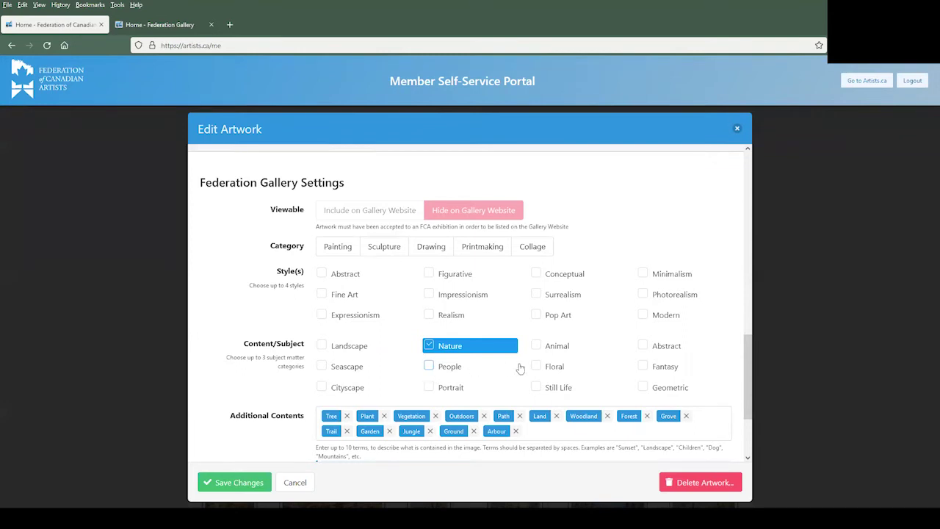
- Try adding Landscape and Animal to the artwork's Content/Subject choices, and clear both again to leave only Nature
{"action": "left_click", "coordinate": [325, 346]}
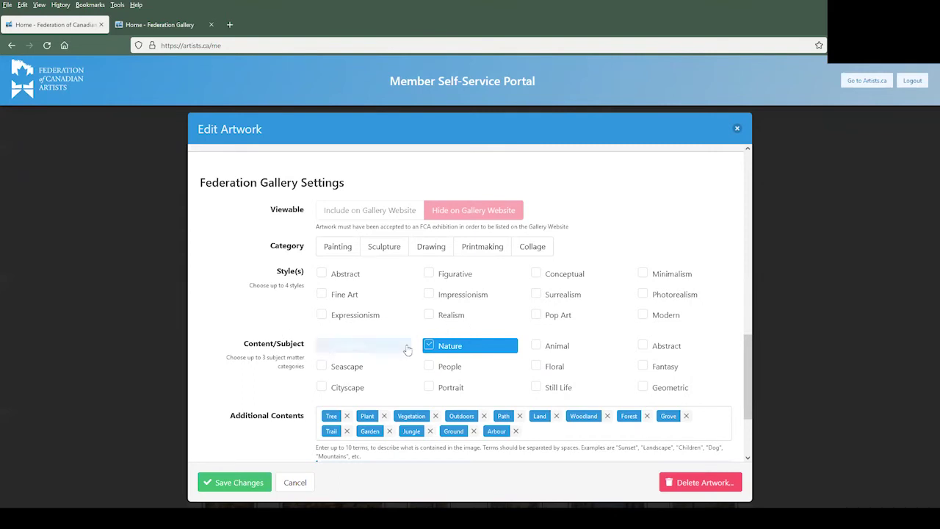
{"action": "left_click", "coordinate": [545, 345]}
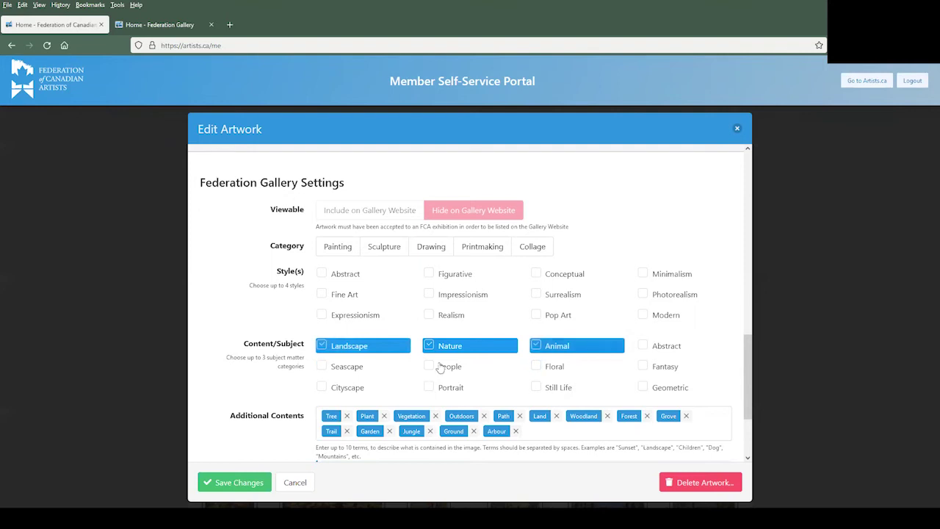
{"action": "left_click", "coordinate": [558, 345]}
{"action": "left_click", "coordinate": [372, 346]}
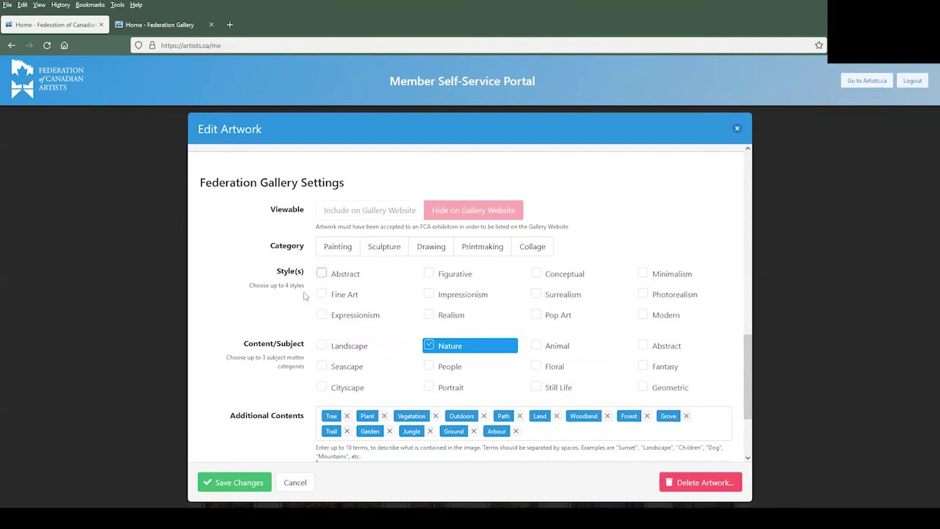
- Try the Figurative and Surrealism styles on the artwork, clearing each one again
{"action": "left_click", "coordinate": [431, 274]}
{"action": "left_click", "coordinate": [430, 273]}
{"action": "left_click", "coordinate": [535, 294]}
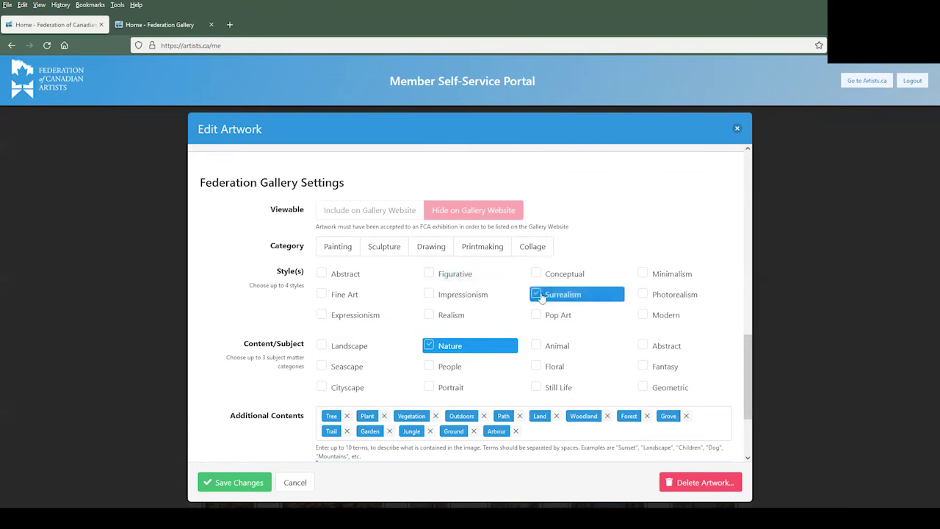
{"action": "left_click", "coordinate": [535, 293]}
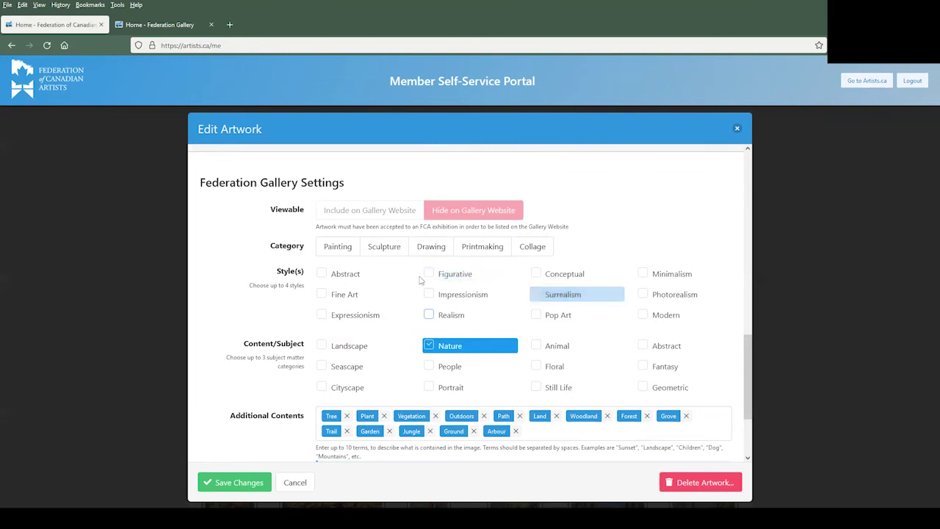
- Try the Painting, Sculpture, Drawing, Printmaking and Collage categories on the artwork, and set the category back to Painting
{"action": "left_click", "coordinate": [348, 251]}
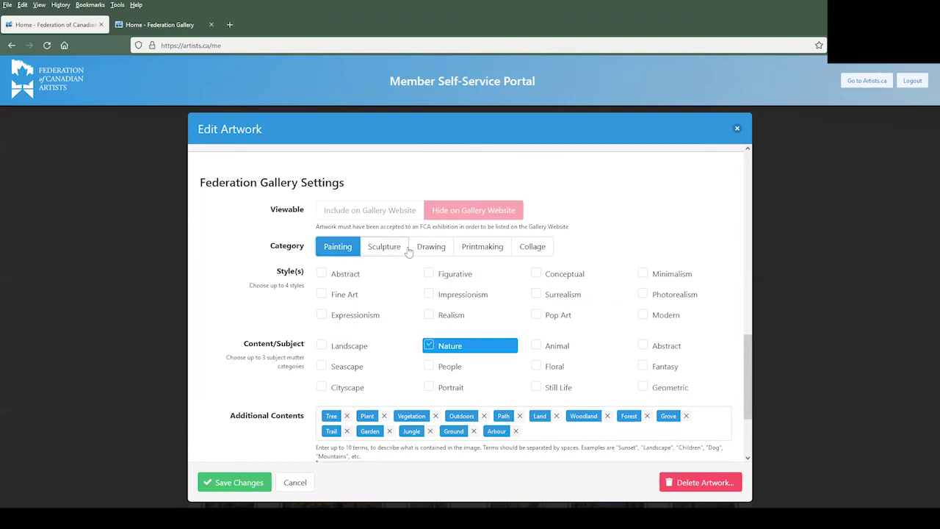
{"action": "left_click", "coordinate": [404, 249]}
{"action": "left_click", "coordinate": [432, 251]}
{"action": "left_click", "coordinate": [508, 250]}
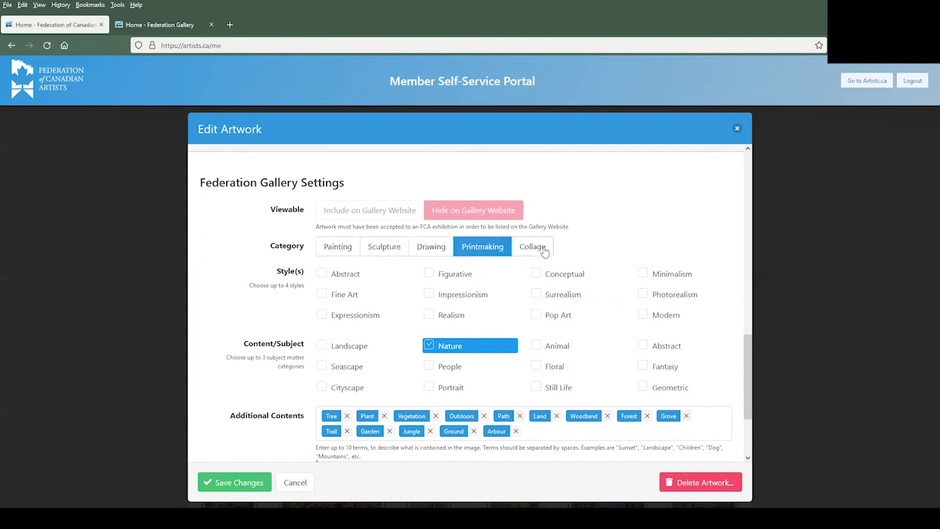
{"action": "left_click", "coordinate": [543, 251]}
{"action": "left_click", "coordinate": [330, 252]}
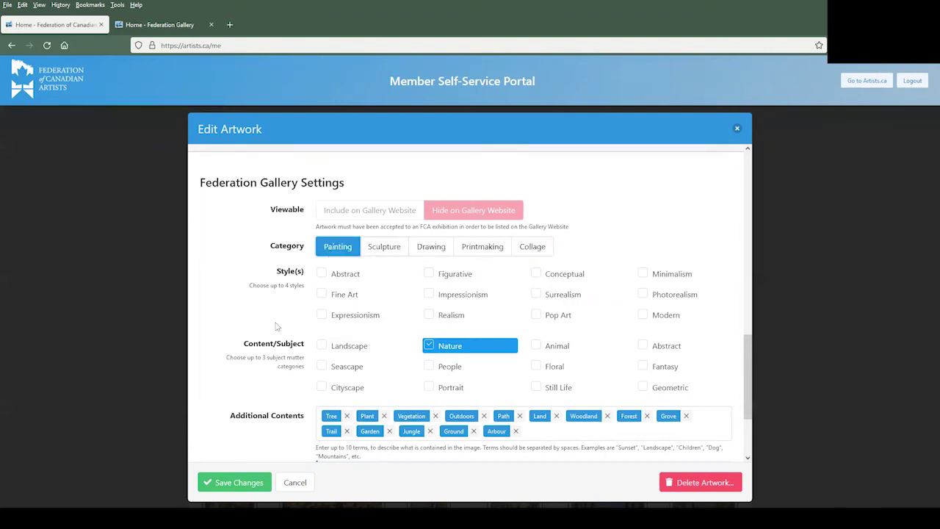
- Review the artwork's additional content terms, and search the Federation Gallery's art for sale for "cat", looking through the matching artworks
{"action": "scroll", "coordinate": [316, 335], "scroll_direction": "down", "scroll_amount": 3}
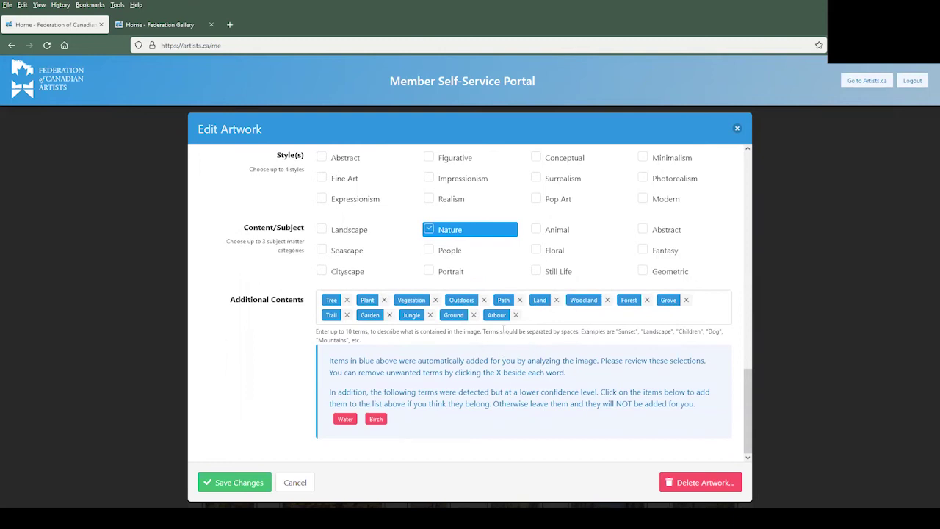
{"action": "left_click", "coordinate": [176, 32]}
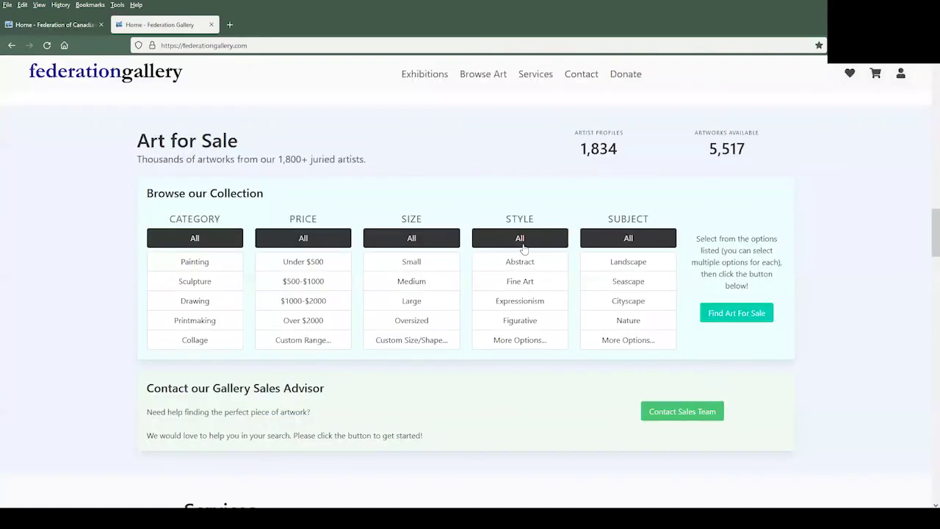
{"action": "left_click", "coordinate": [734, 318]}
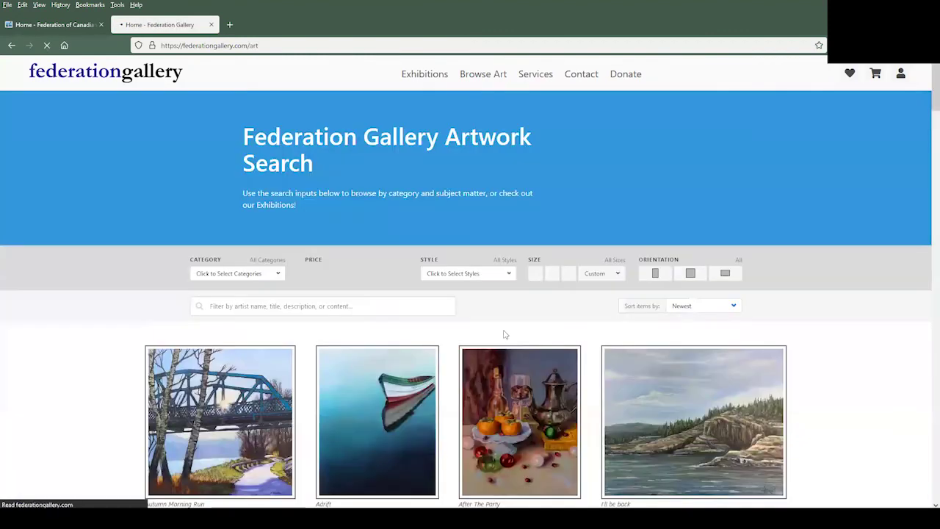
{"action": "left_click", "coordinate": [352, 306]}
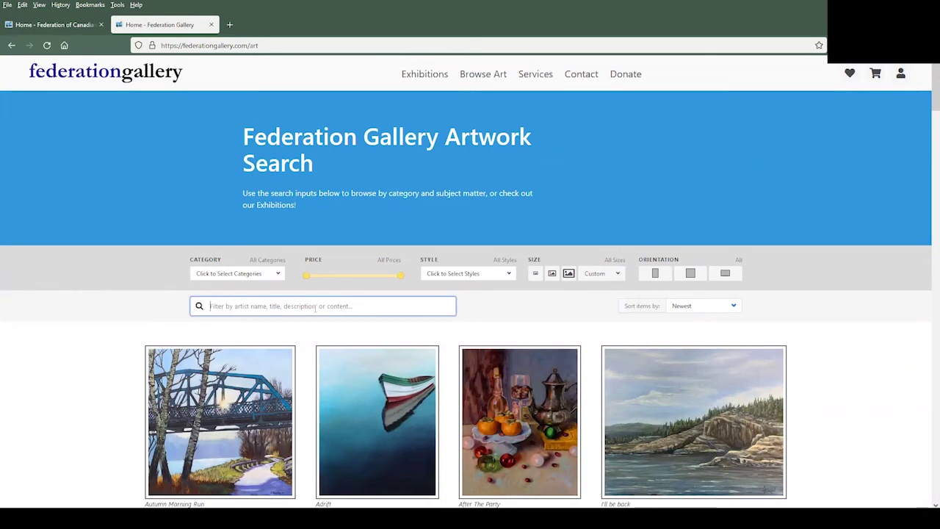
{"action": "type", "text": "cat"}
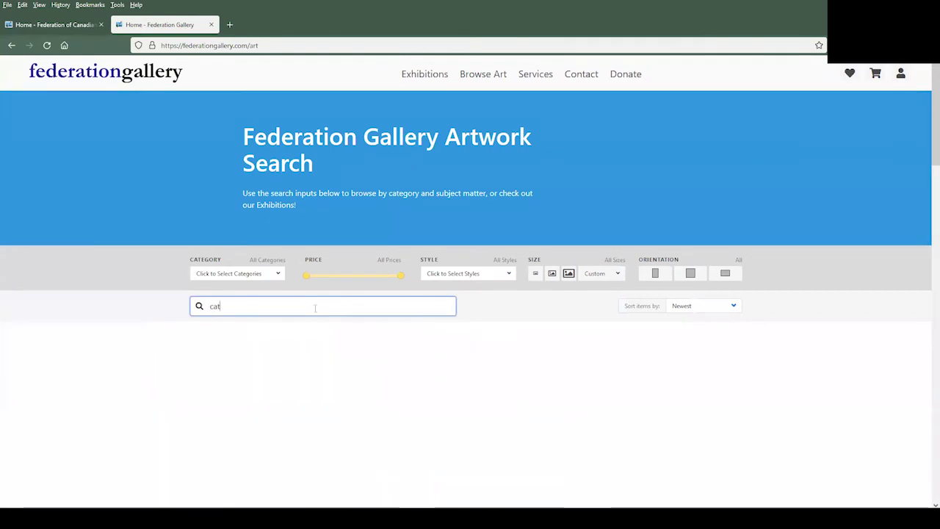
{"action": "scroll", "coordinate": [405, 359], "scroll_direction": "down", "scroll_amount": 2}
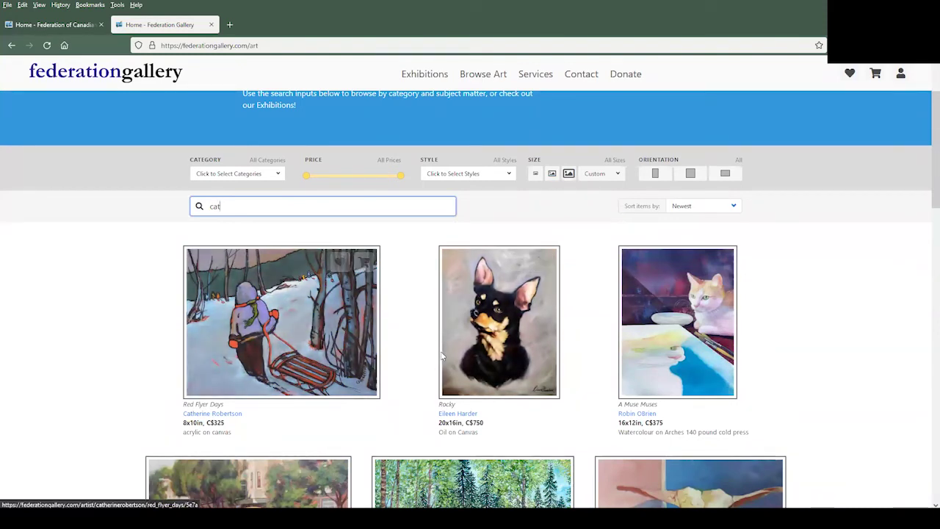
{"action": "scroll", "coordinate": [535, 370], "scroll_direction": "down", "scroll_amount": 4}
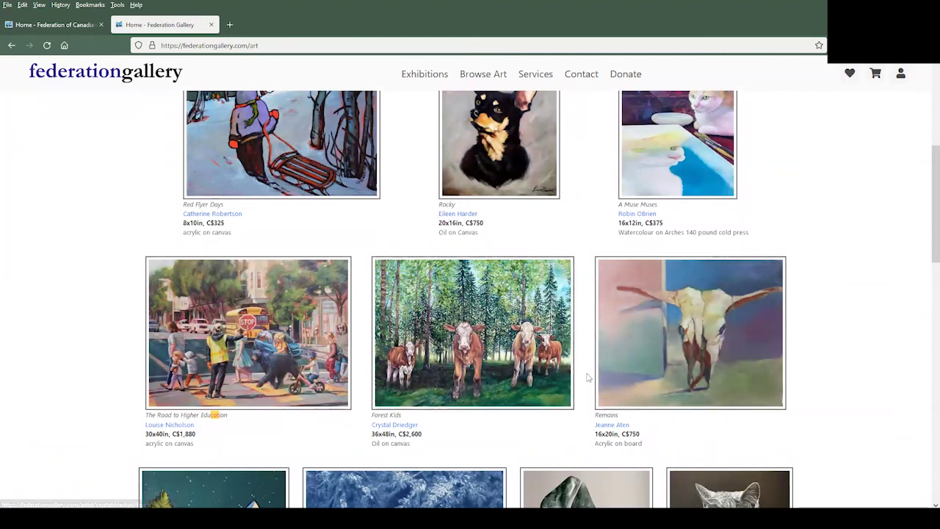
{"action": "scroll", "coordinate": [587, 379], "scroll_direction": "down", "scroll_amount": 1}
{"action": "scroll", "coordinate": [587, 379], "scroll_direction": "up", "scroll_amount": 6}
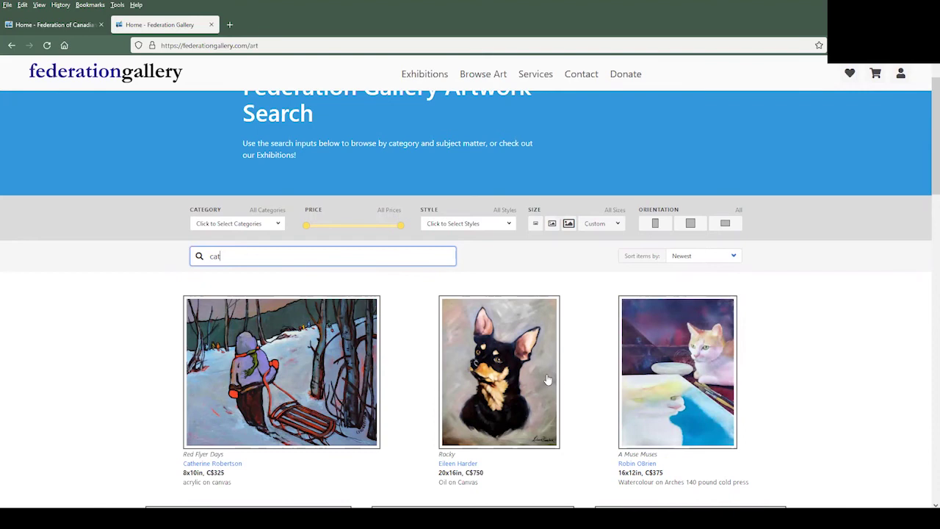
- Close the artwork editor in the member portal without saving, and read and dismiss the Combine Duplicate Artworks notice
{"action": "left_click", "coordinate": [42, 24]}
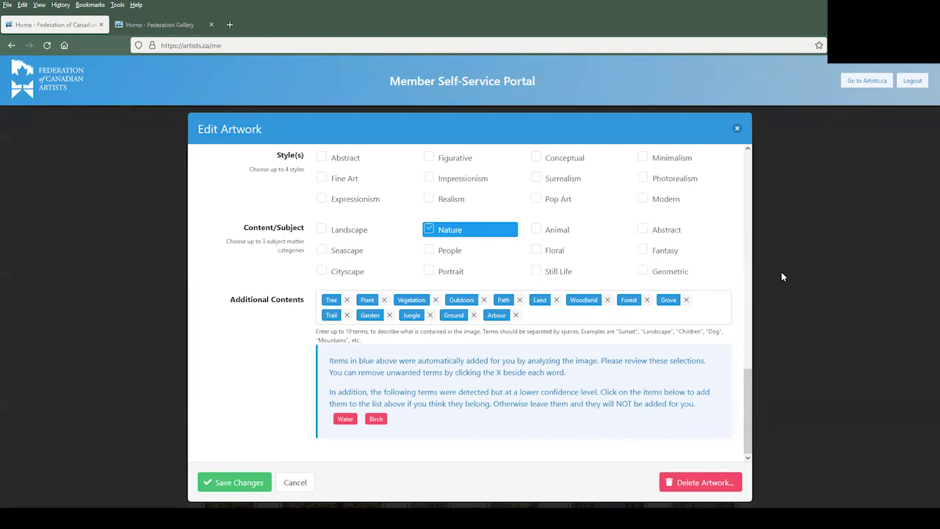
{"action": "left_click", "coordinate": [737, 128]}
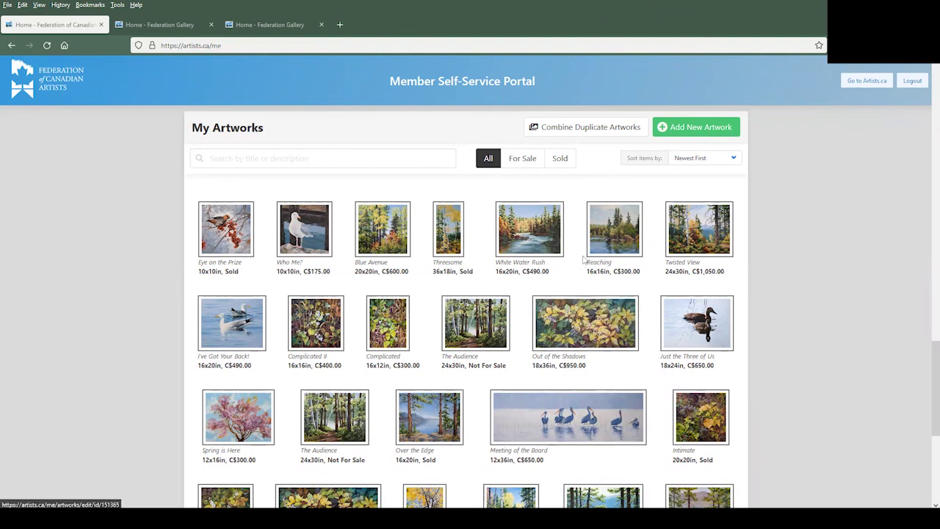
{"action": "left_click", "coordinate": [587, 129]}
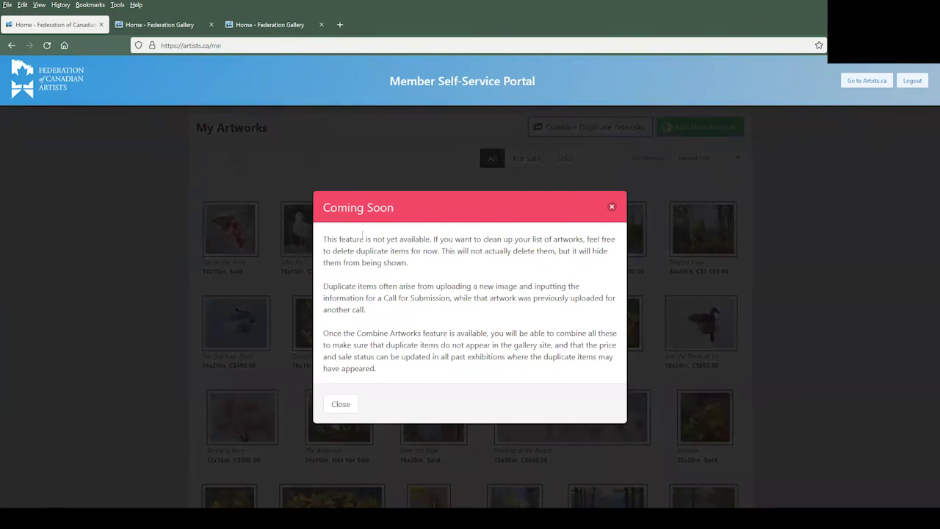
{"action": "left_click_drag", "start_coordinate": [324, 239], "coordinate": [432, 239]}
{"action": "left_click", "coordinate": [516, 250]}
{"action": "left_click", "coordinate": [611, 207]}
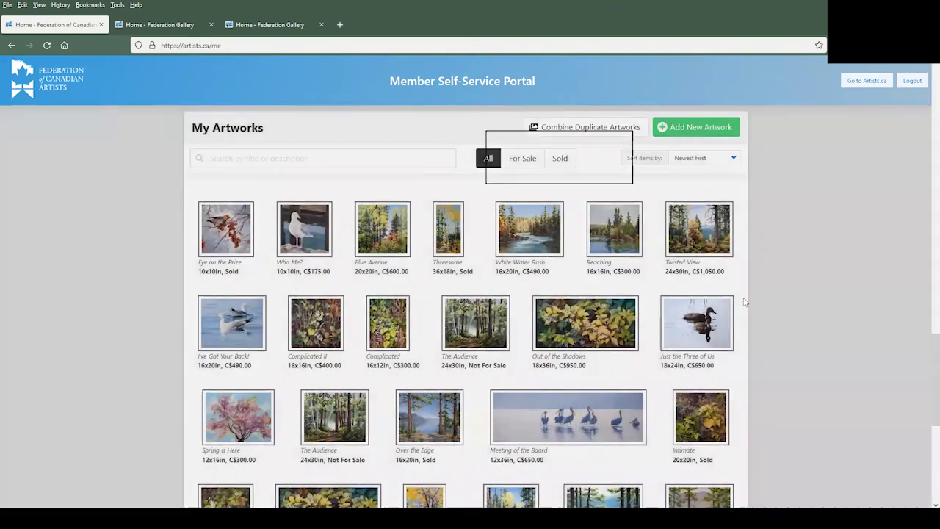
- Open the public Federation Gallery artist profile from the member portal in a new browser tab
{"action": "scroll", "coordinate": [780, 363], "scroll_direction": "up", "scroll_amount": 5}
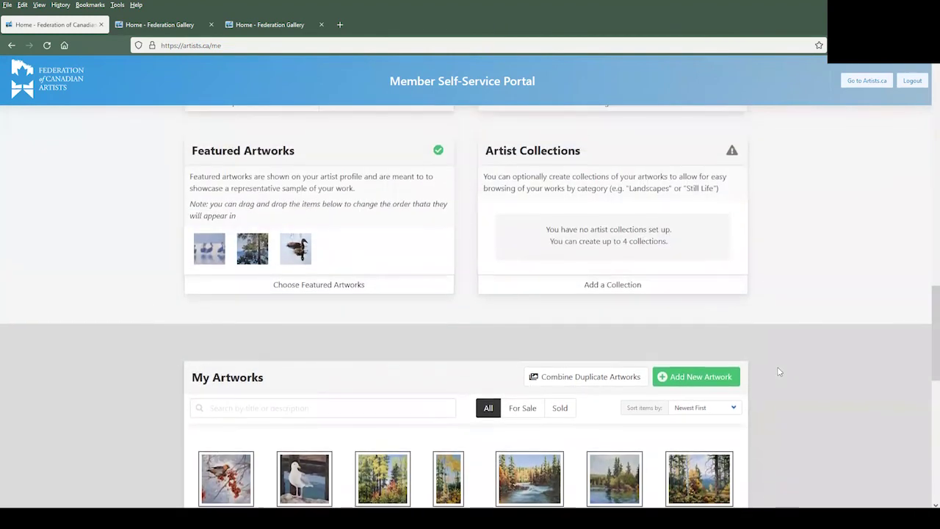
{"action": "scroll", "coordinate": [723, 254], "scroll_direction": "up", "scroll_amount": 1}
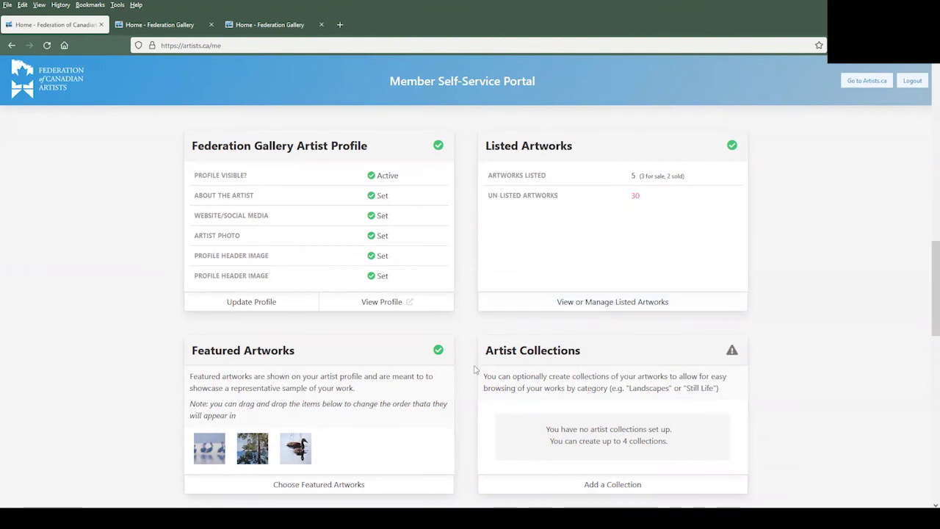
{"action": "scroll", "coordinate": [479, 375], "scroll_direction": "down", "scroll_amount": 3}
{"action": "scroll", "coordinate": [369, 394], "scroll_direction": "down", "scroll_amount": 1}
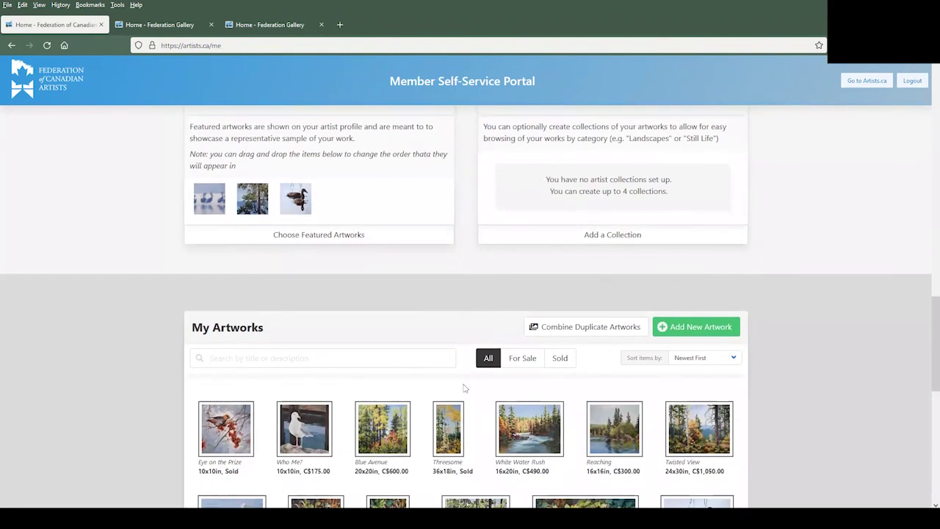
{"action": "scroll", "coordinate": [466, 382], "scroll_direction": "up", "scroll_amount": 2}
{"action": "scroll", "coordinate": [468, 380], "scroll_direction": "up", "scroll_amount": 2}
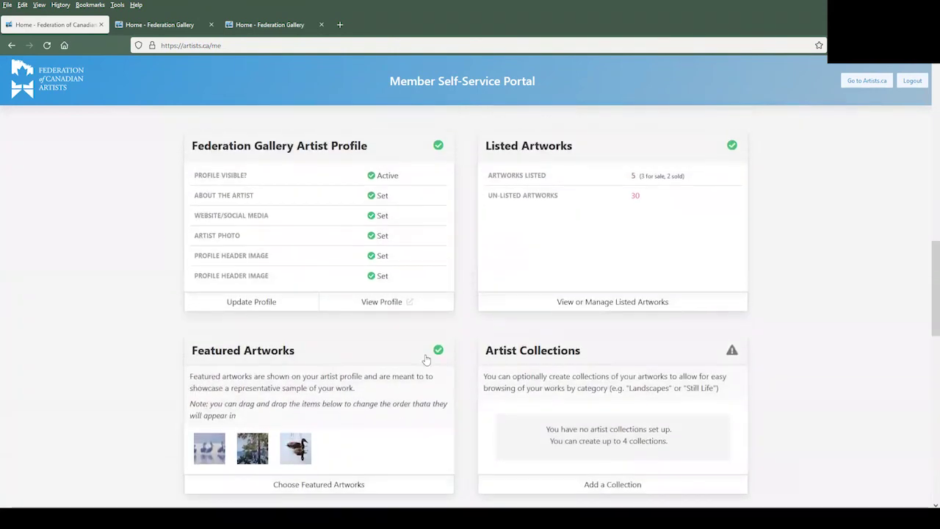
{"action": "right_click", "coordinate": [388, 307]}
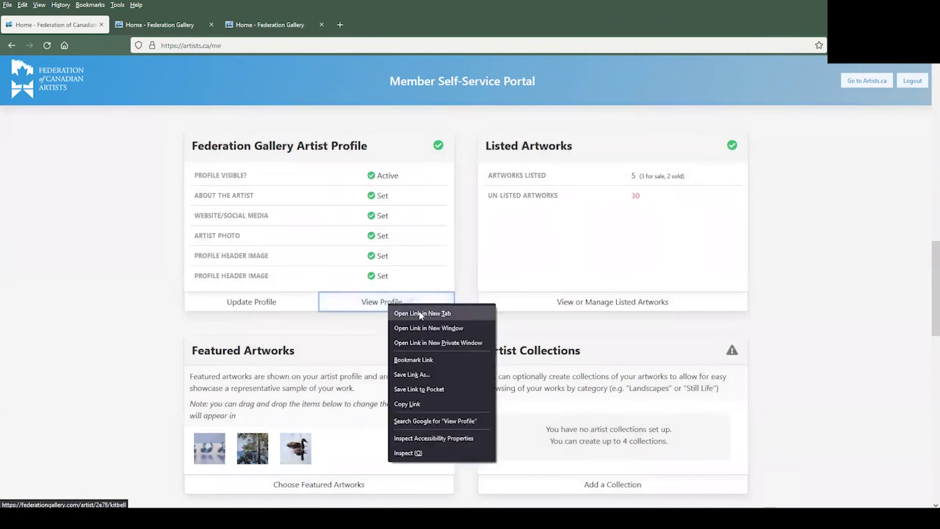
{"action": "left_click", "coordinate": [424, 310]}
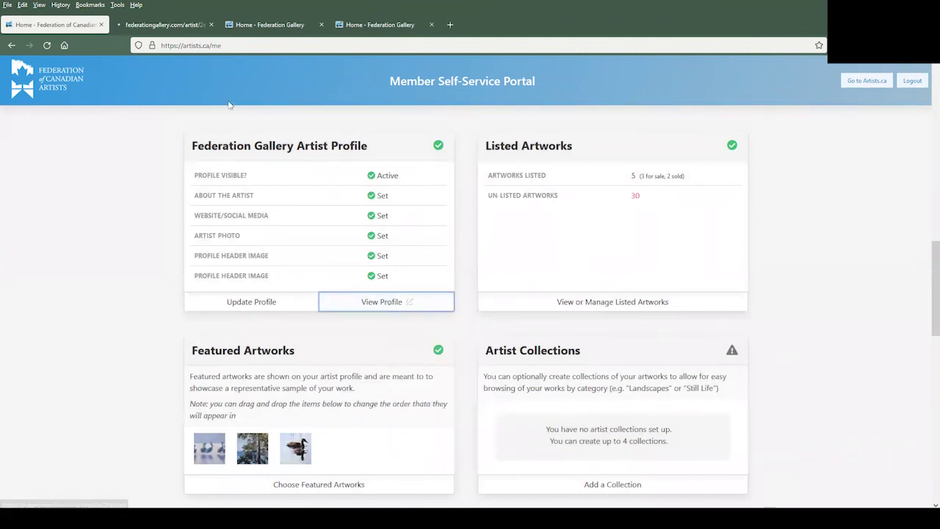
{"action": "left_click", "coordinate": [158, 26]}
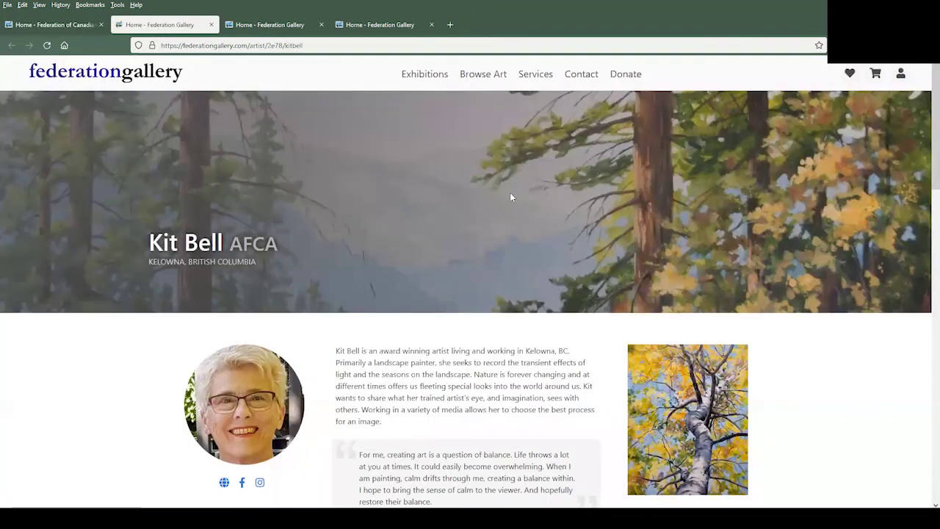
- Examine the artist profile's biography, recent exhibitions, featured artworks and browsable artwork list, and return to the member portal
{"action": "scroll", "coordinate": [480, 252], "scroll_direction": "down", "scroll_amount": 5}
{"action": "scroll", "coordinate": [463, 214], "scroll_direction": "down", "scroll_amount": 4}
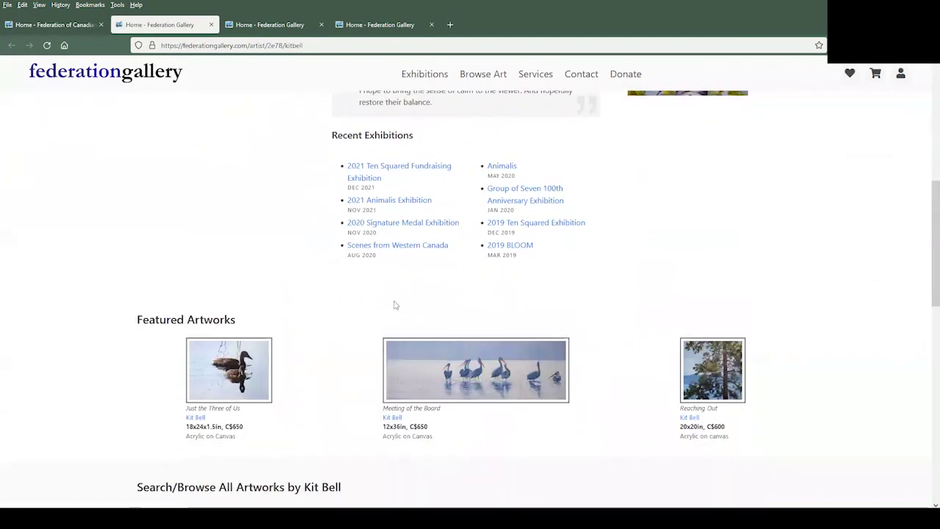
{"action": "scroll", "coordinate": [556, 253], "scroll_direction": "down", "scroll_amount": 3}
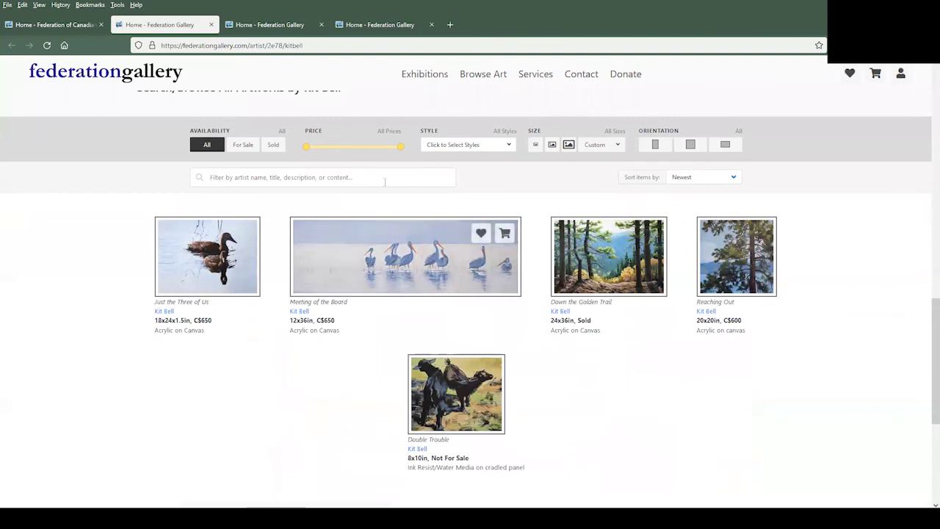
{"action": "scroll", "coordinate": [450, 219], "scroll_direction": "up", "scroll_amount": 2}
{"action": "scroll", "coordinate": [461, 250], "scroll_direction": "up", "scroll_amount": 5}
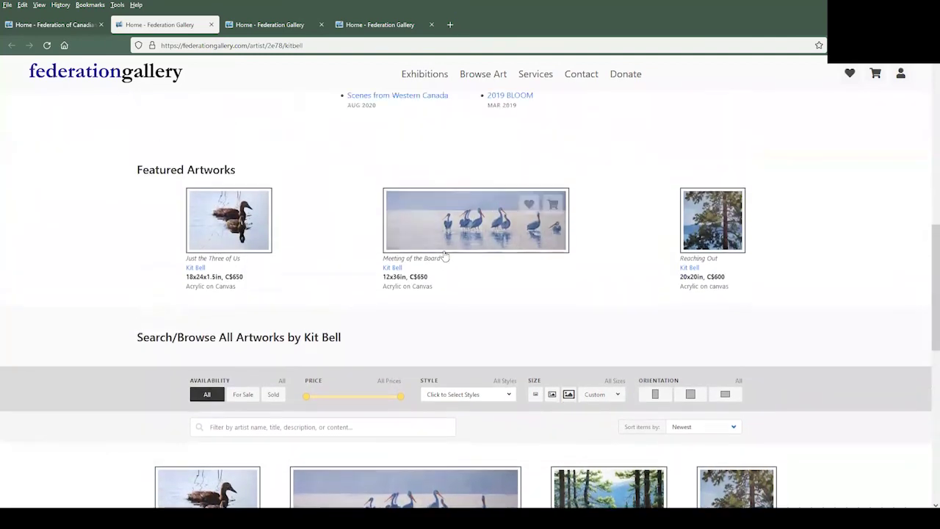
{"action": "scroll", "coordinate": [462, 268], "scroll_direction": "up", "scroll_amount": 1}
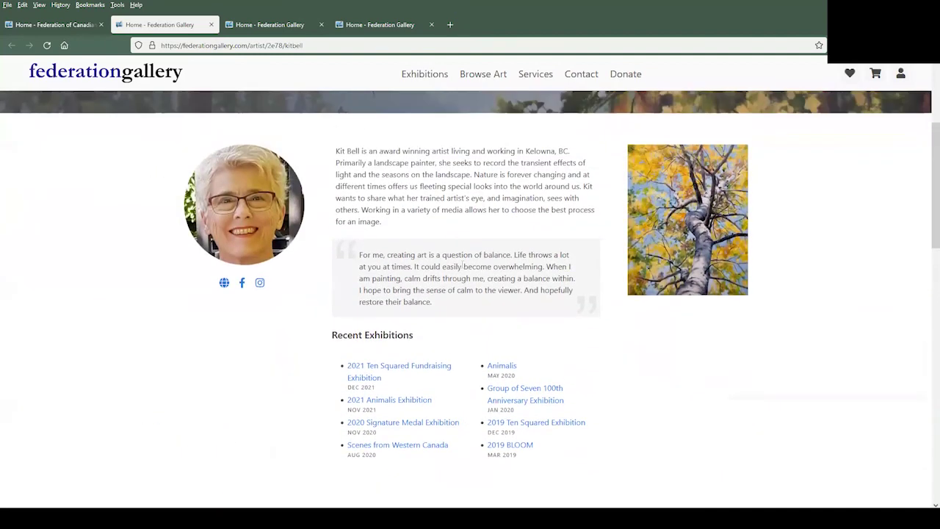
{"action": "key", "text": "ctrl+Page_Up"}
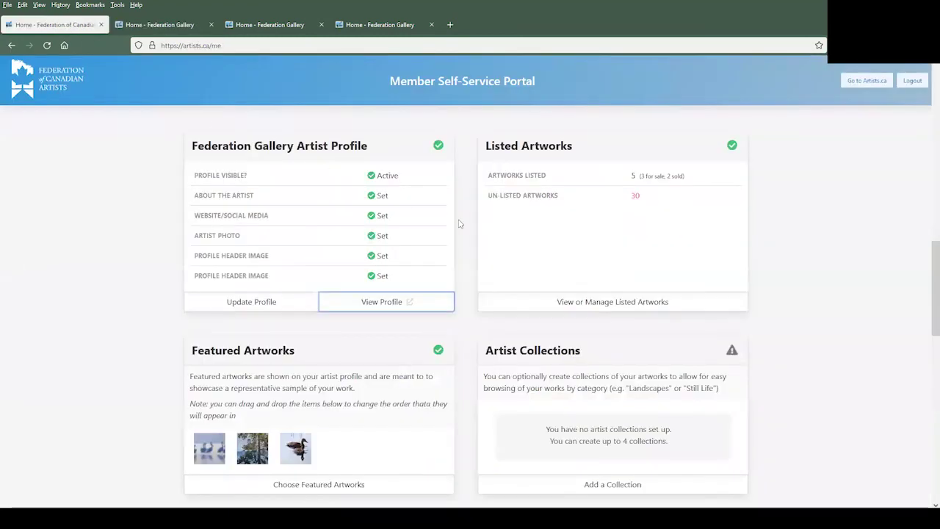
{"action": "left_click", "coordinate": [465, 255]}
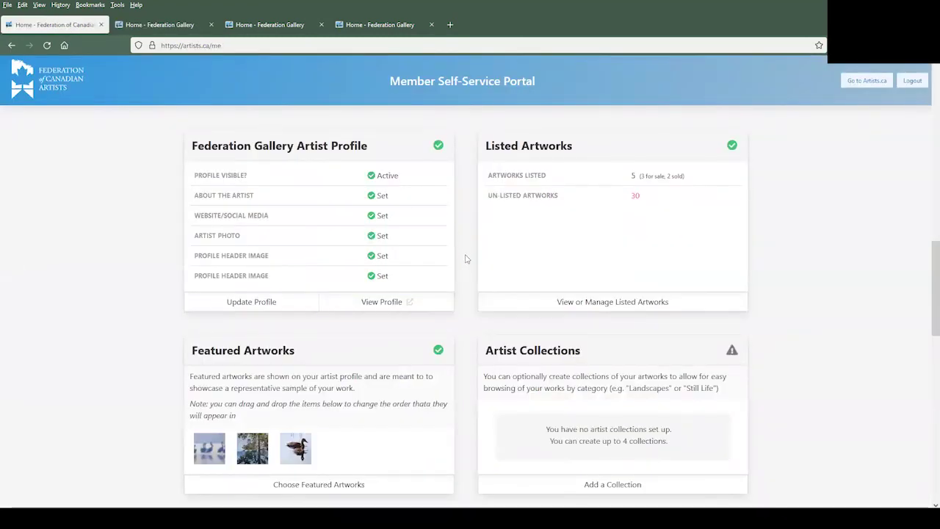